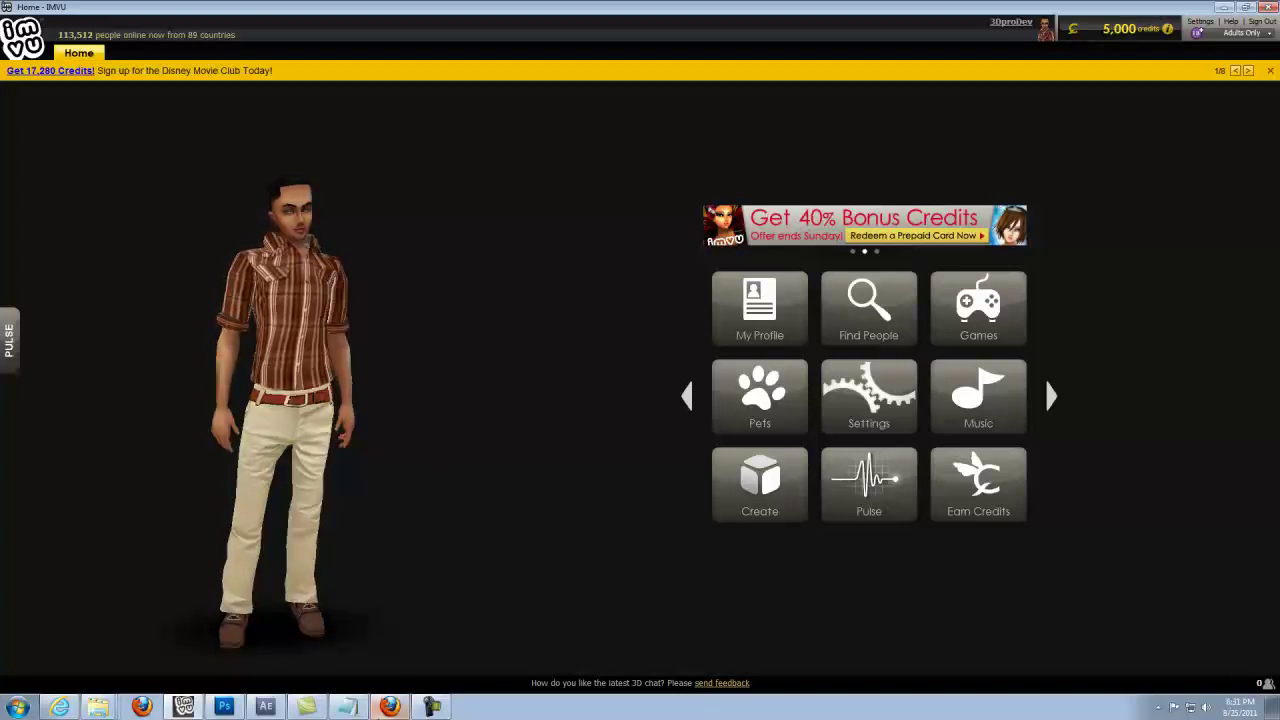
left_click(389, 707)
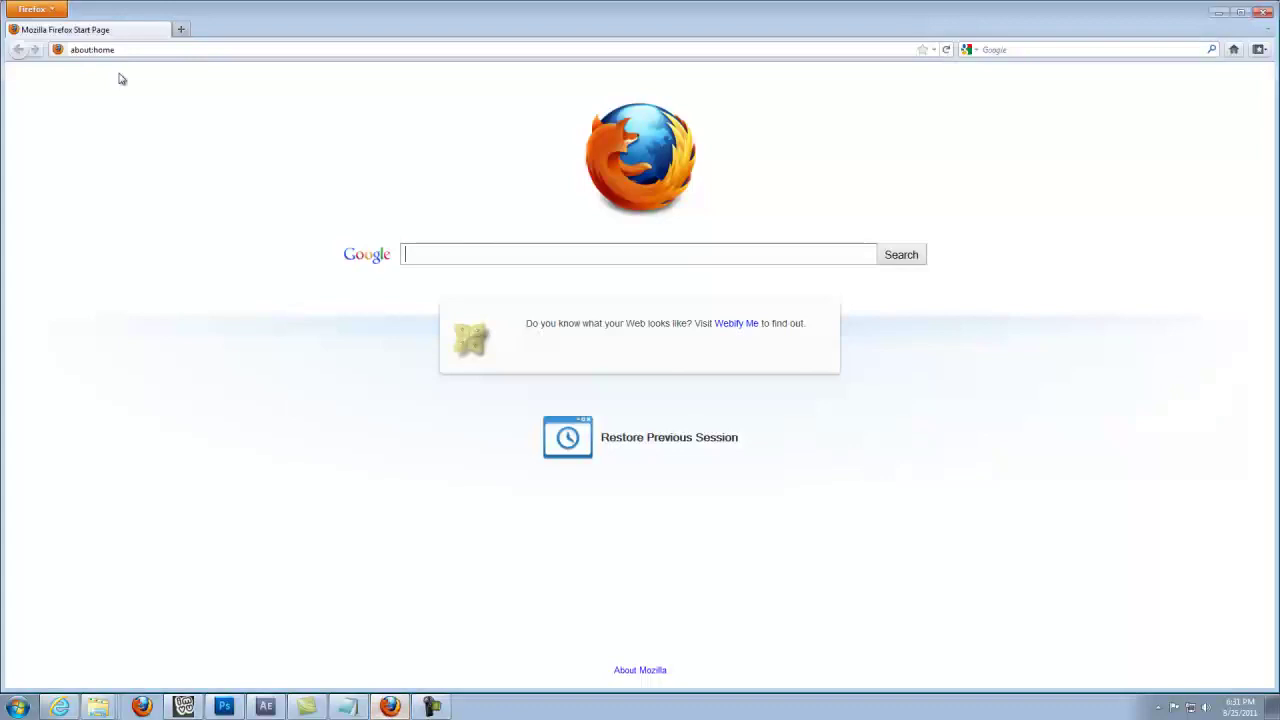
left_click(128, 51)
type("http://www.imvu.com/shop/product.php?products_id=9761341")
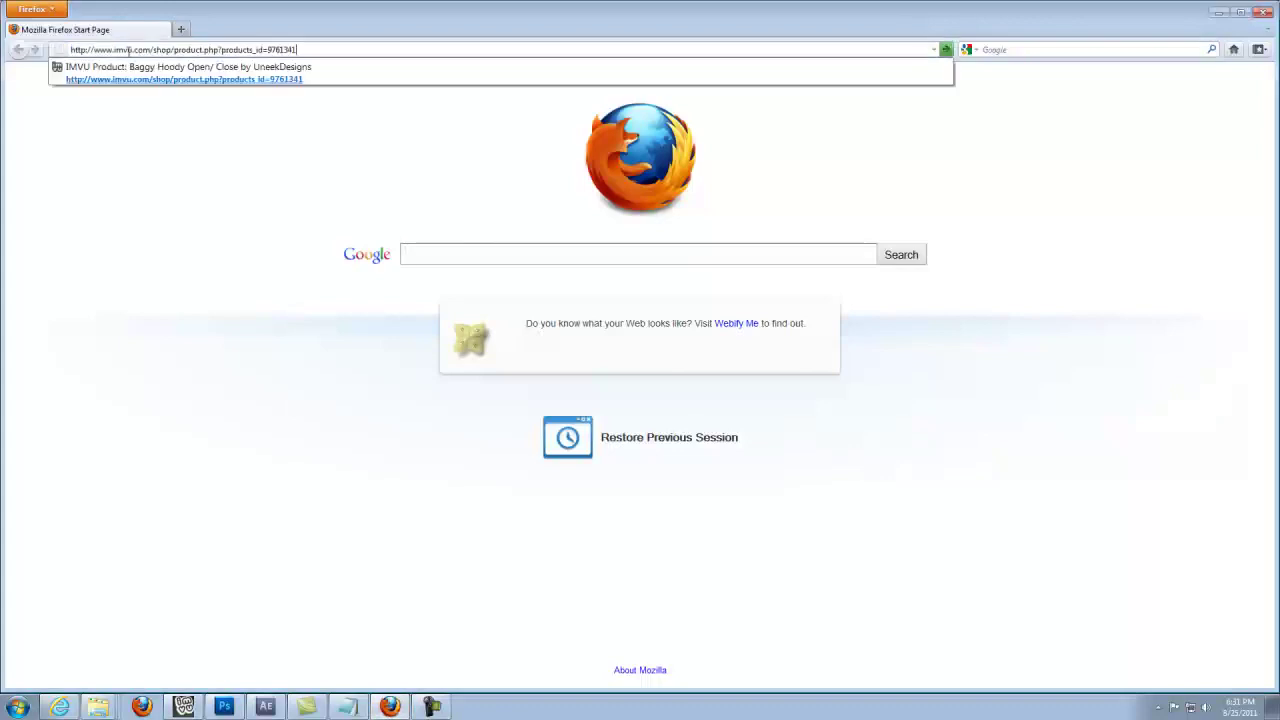
key("Return")
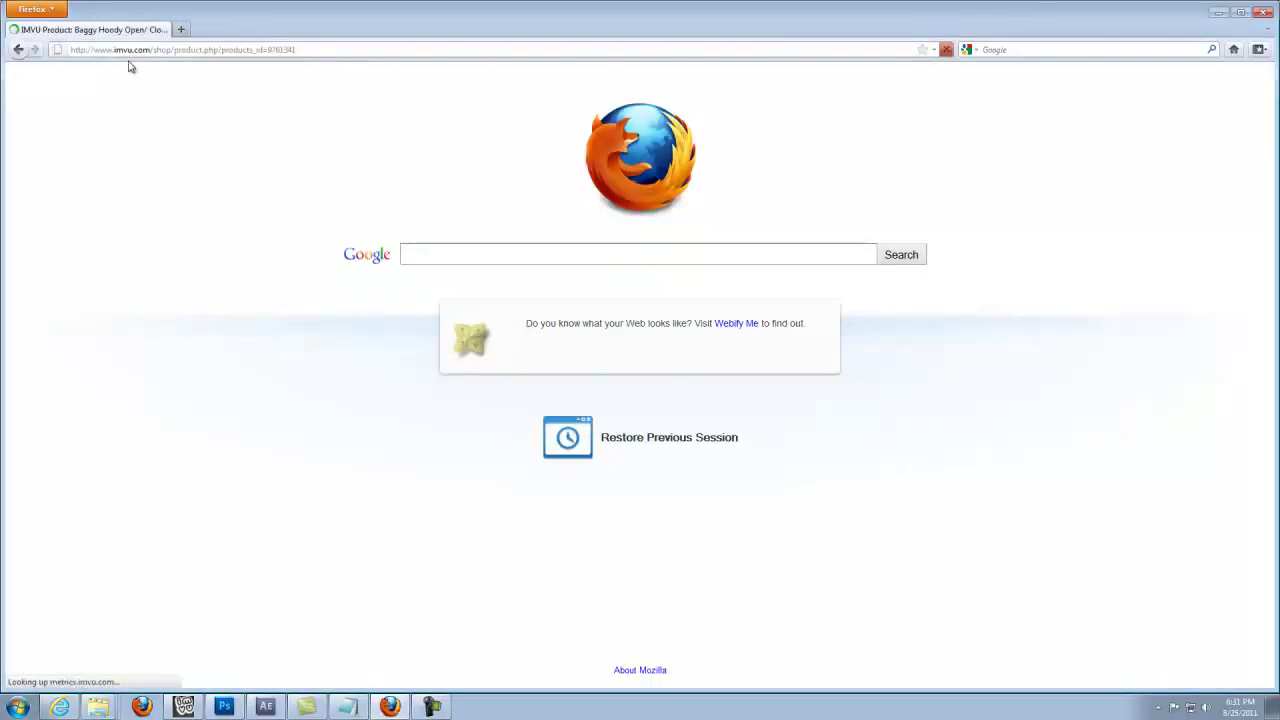
- Copy the product ID 9761341 from the Creator Tools section of the Baggy Hoody product page
scroll(285, 405, "down", 10)
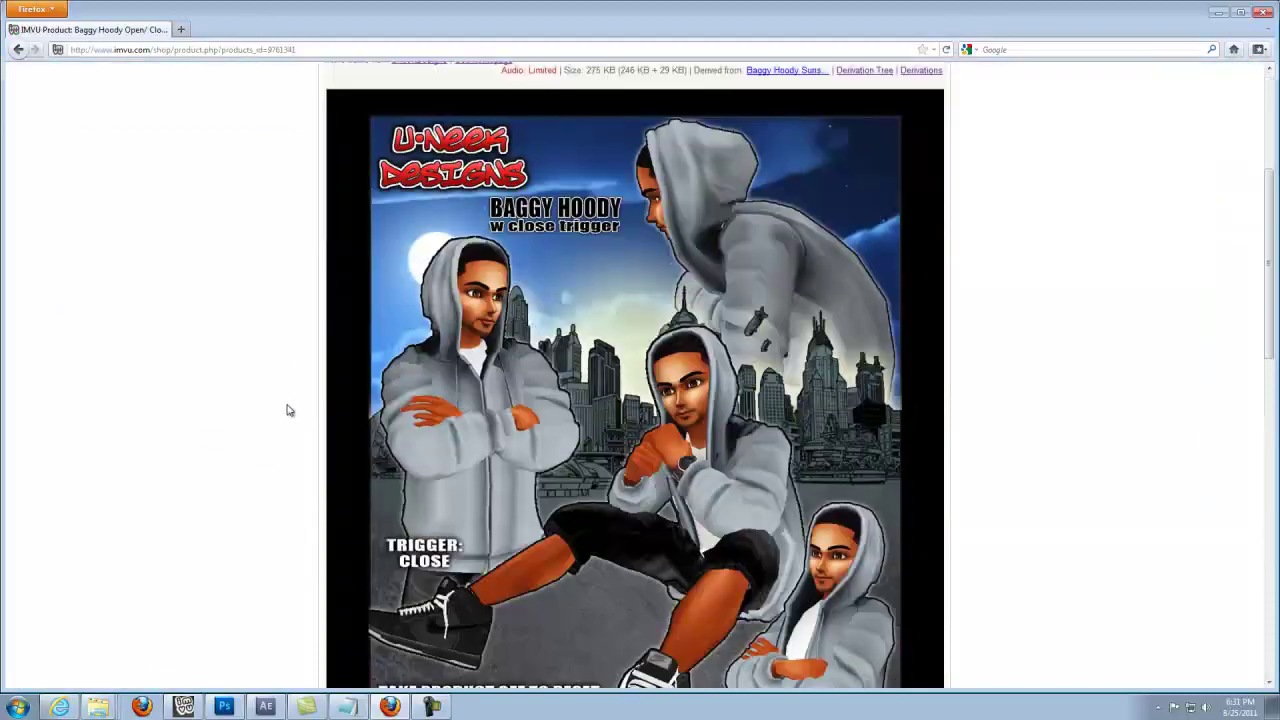
scroll(285, 410, "down", 6)
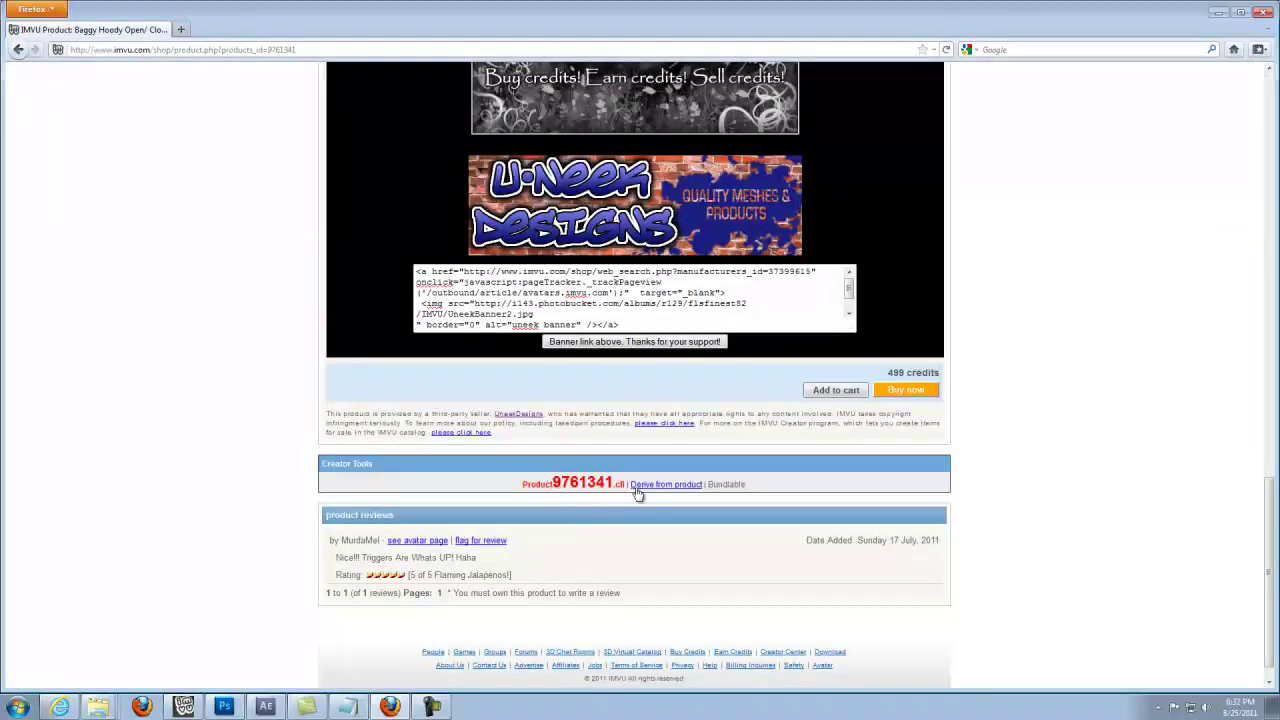
left_click_drag(552, 484, 612, 484)
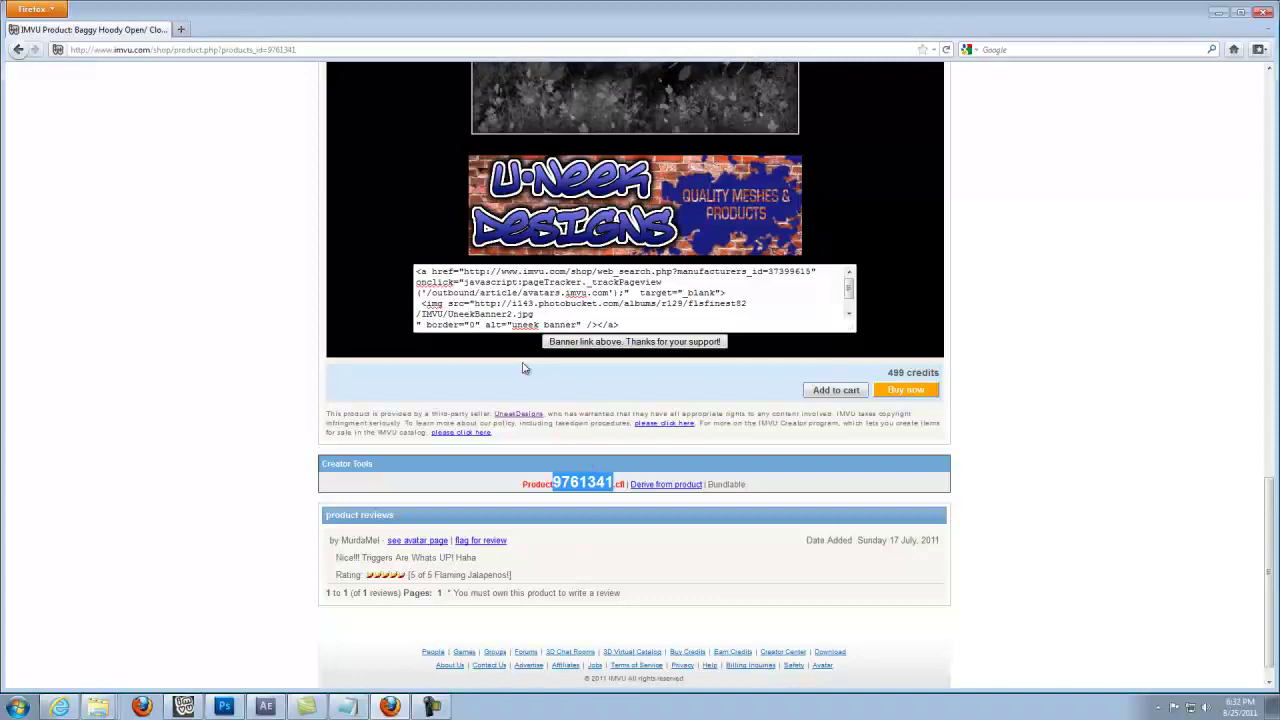
- Switch back to IMVU and derive a new 3D product from product ID 9761341
left_click(1218, 12)
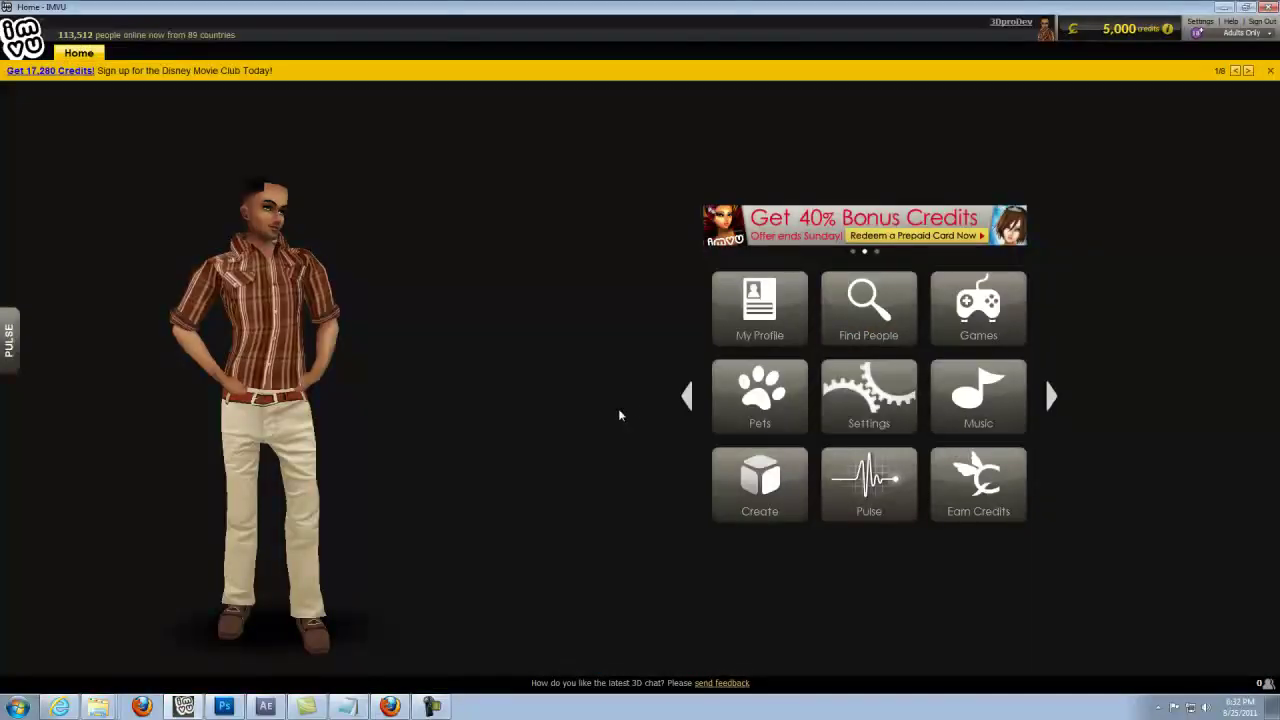
left_click(762, 490)
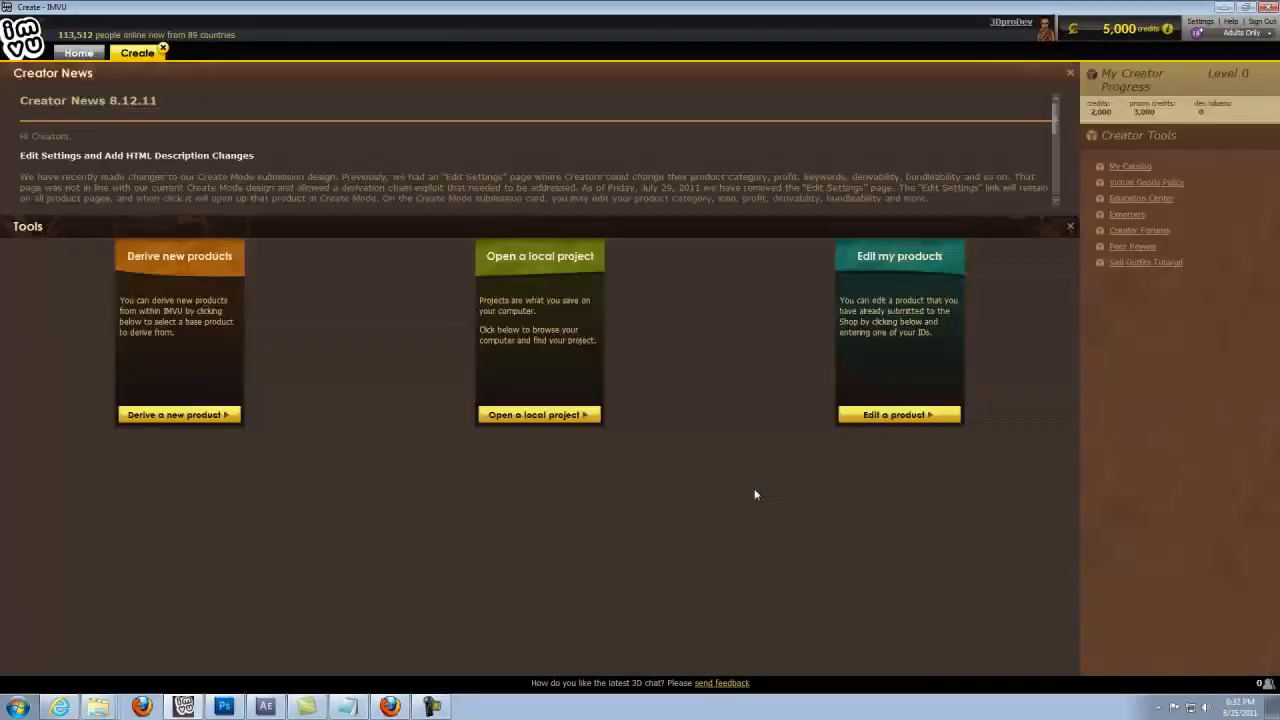
left_click(180, 414)
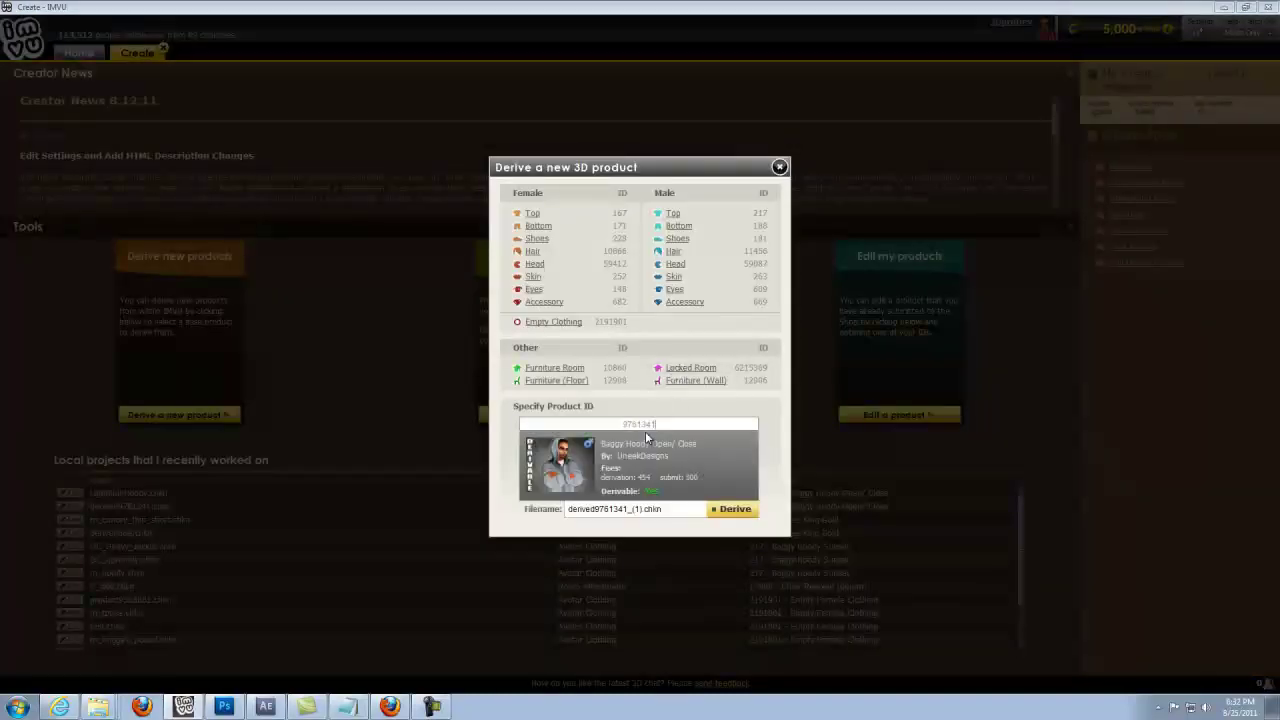
left_click(728, 509)
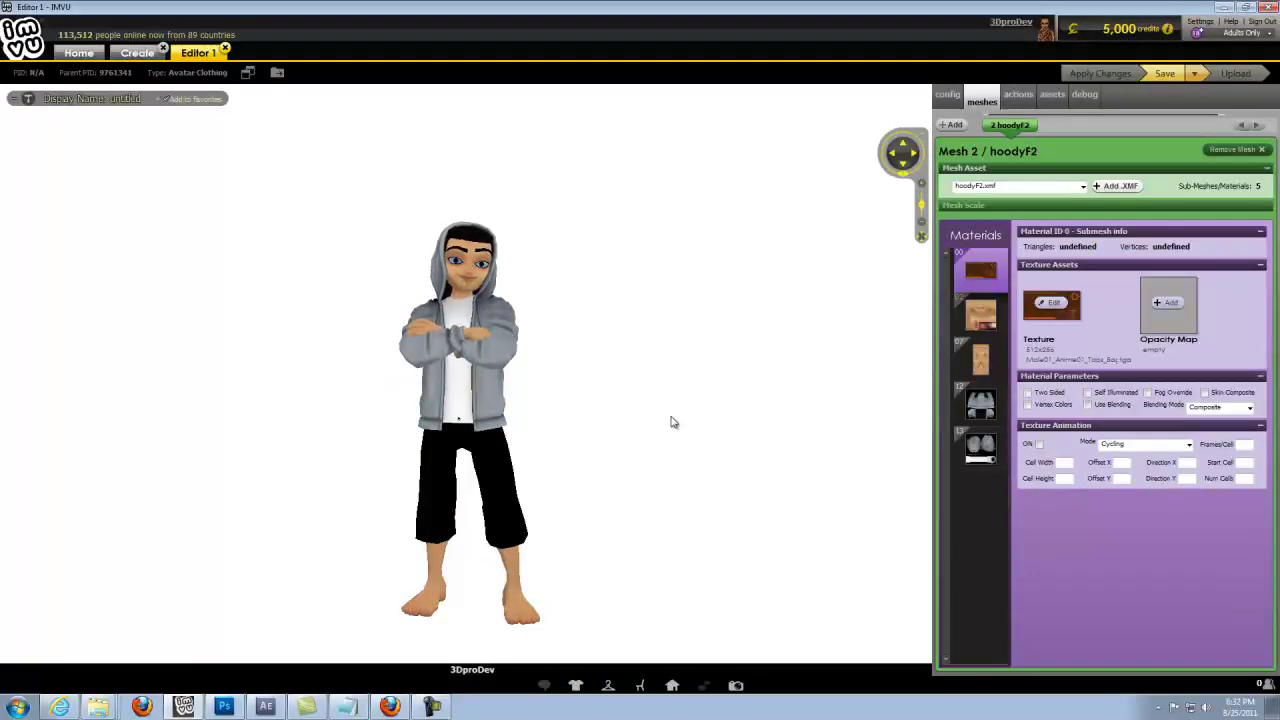
- Replace the texture of material 12 on the hoodyF2 mesh with the mainTexture image from the Desktop
left_click(980, 403)
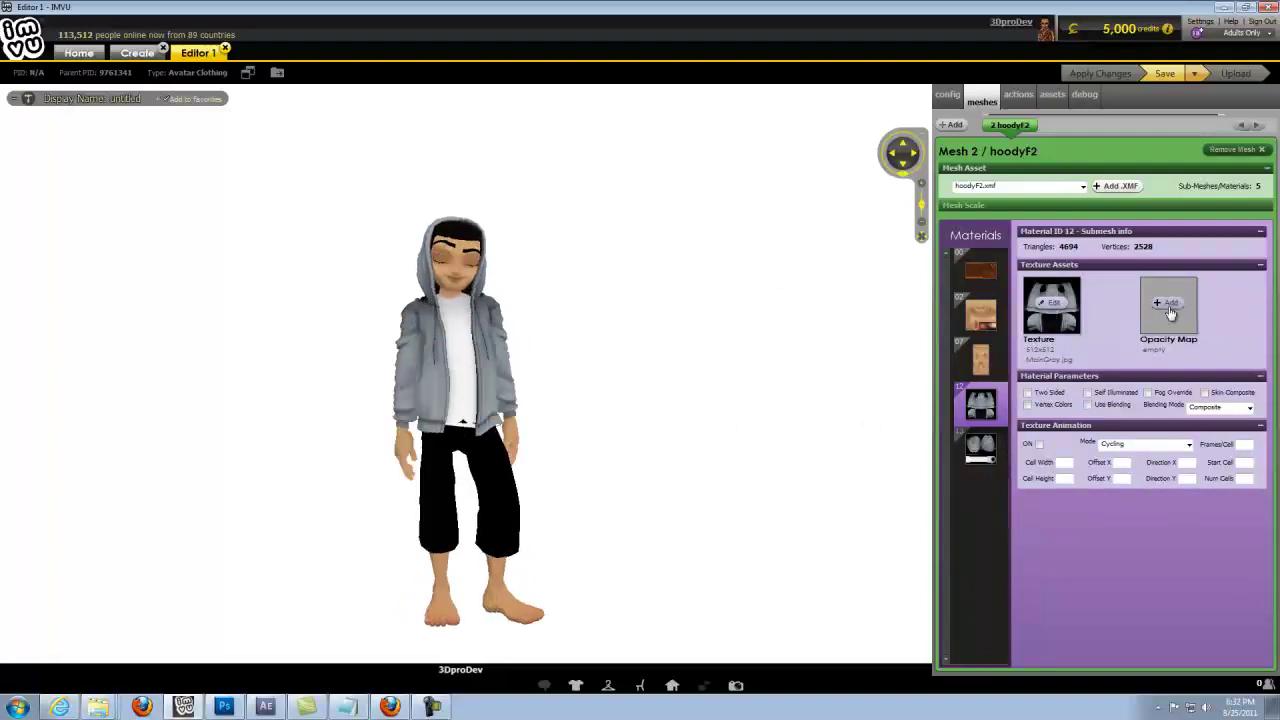
left_click(1049, 306)
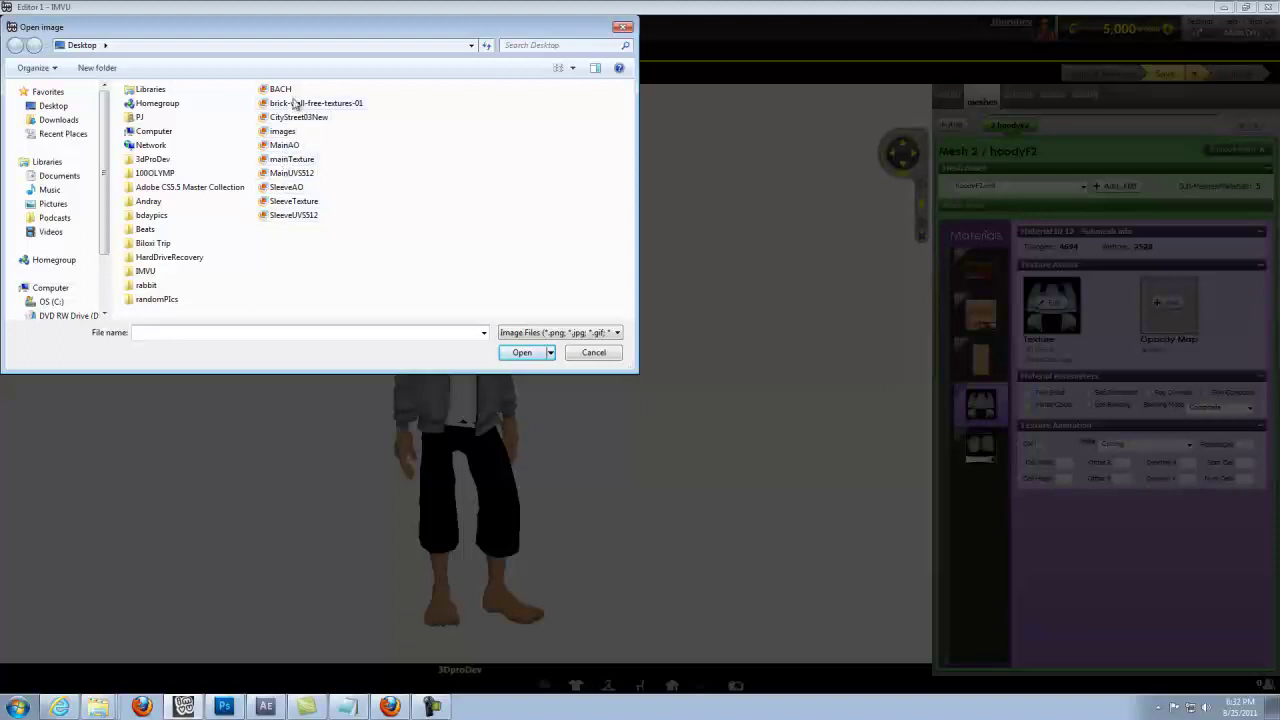
double_click(288, 160)
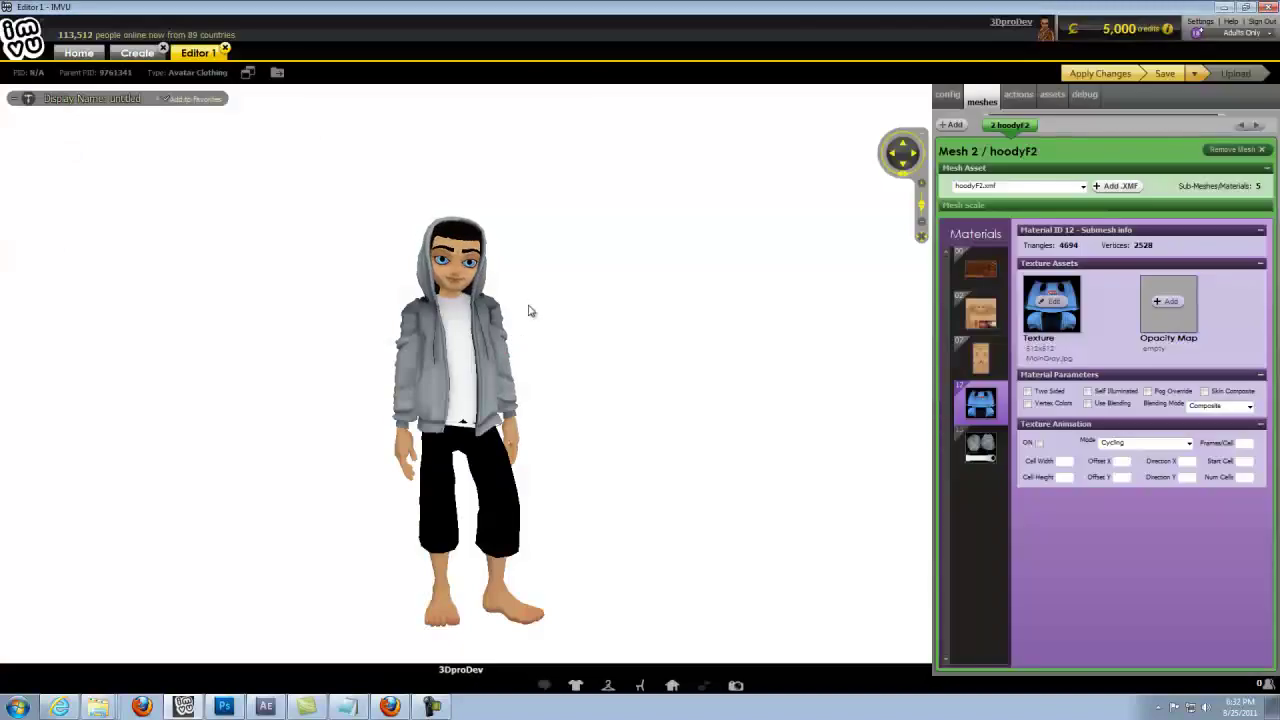
- Replace the texture of material 13 on the hoodyF2 mesh with the SleeveTexture image from the Desktop
left_click(978, 448)
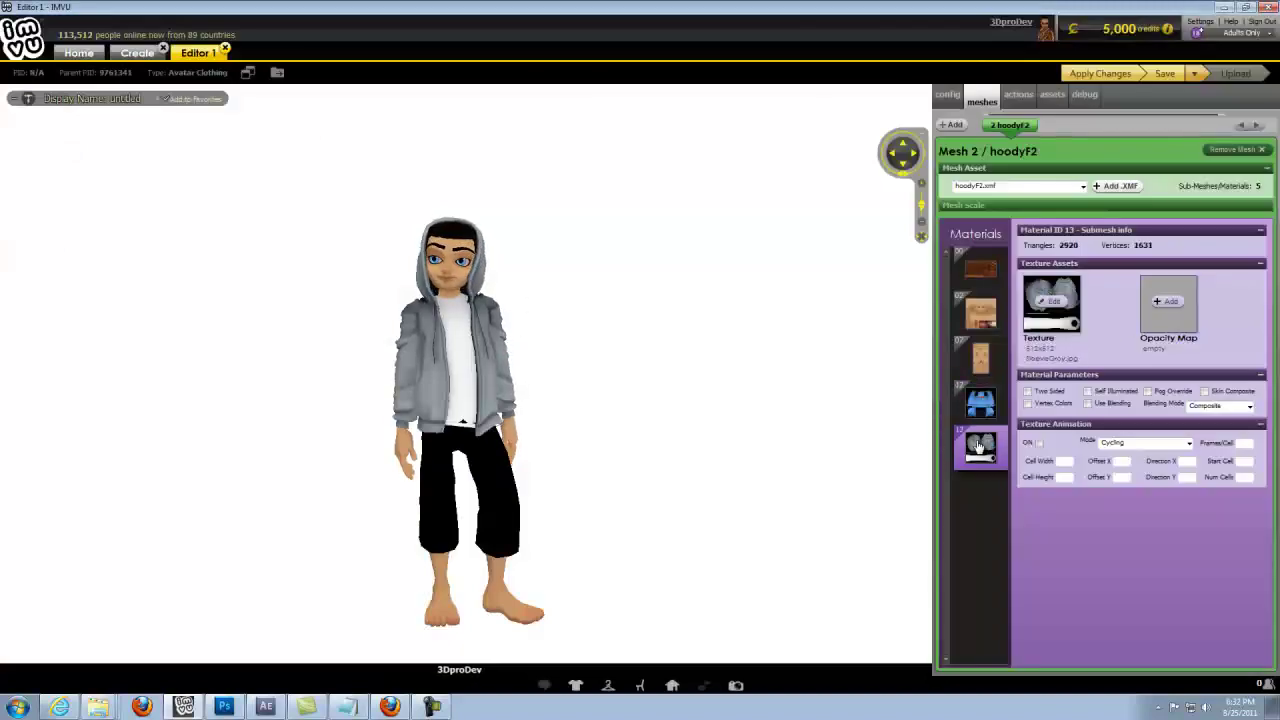
left_click(1030, 316)
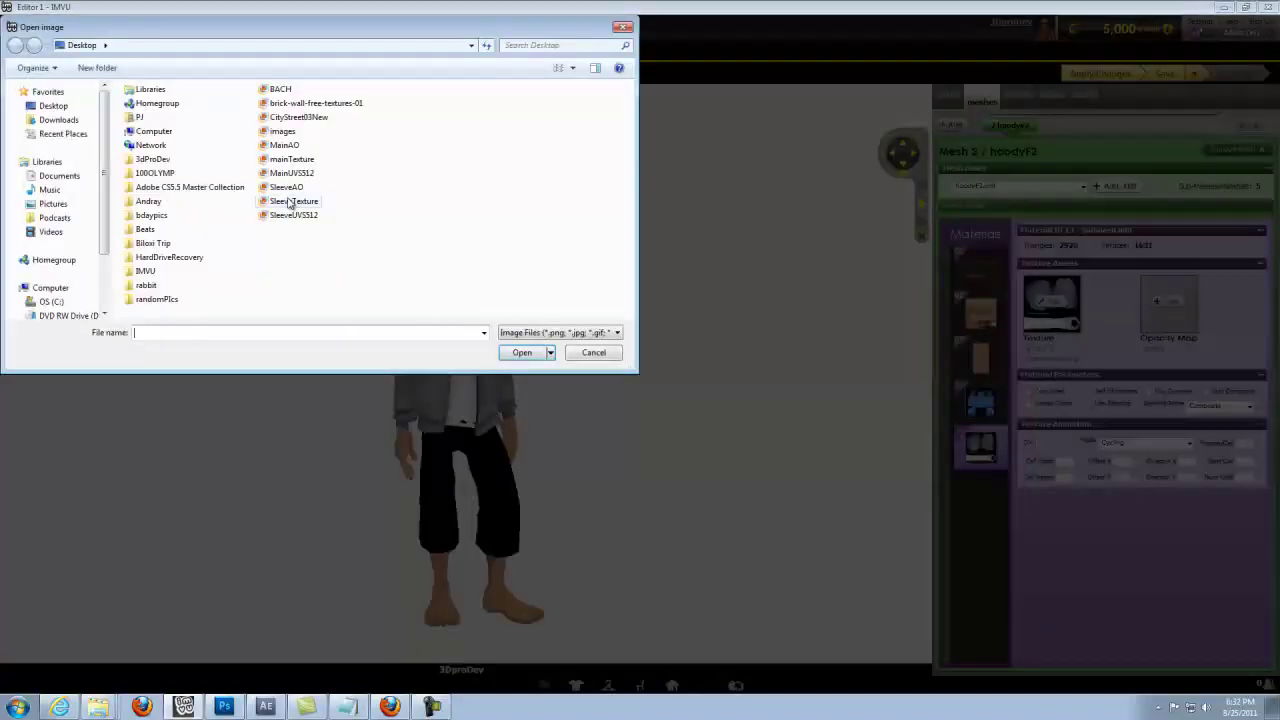
left_click(293, 201)
left_click(522, 353)
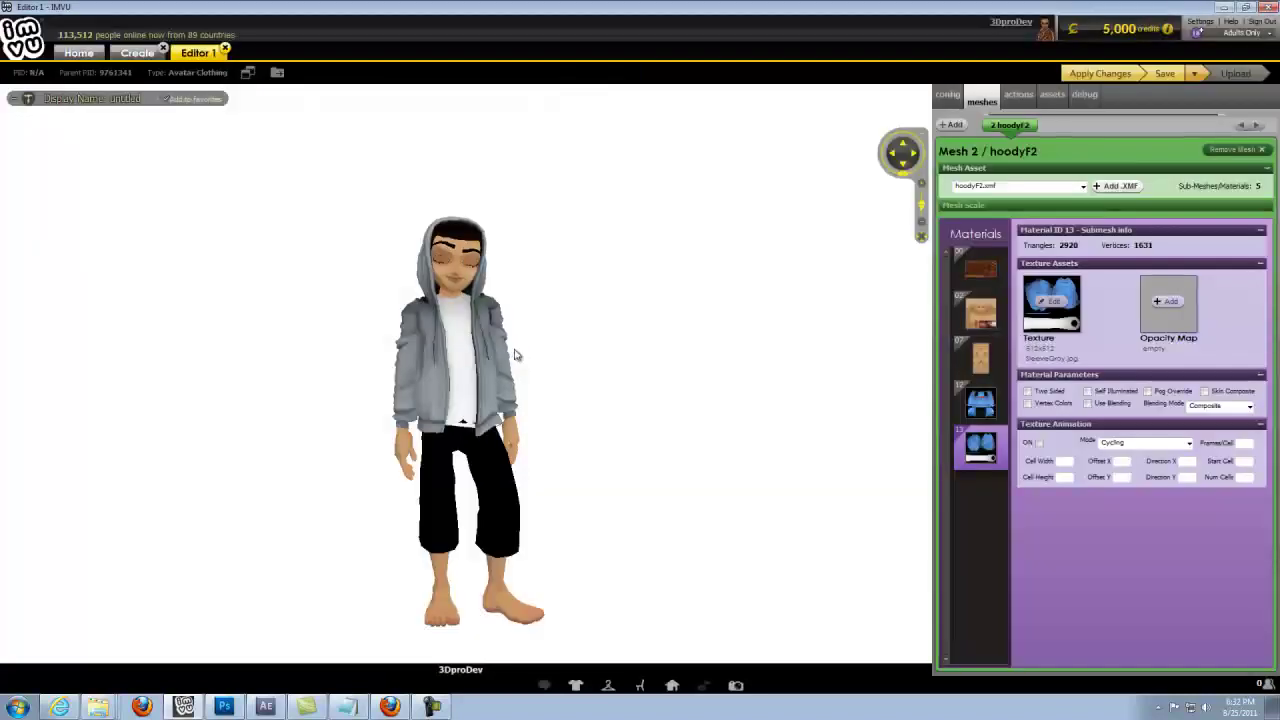
- Apply the texture changes to the avatar's hoody and inspect the result up close
scroll(679, 449, "up", 10)
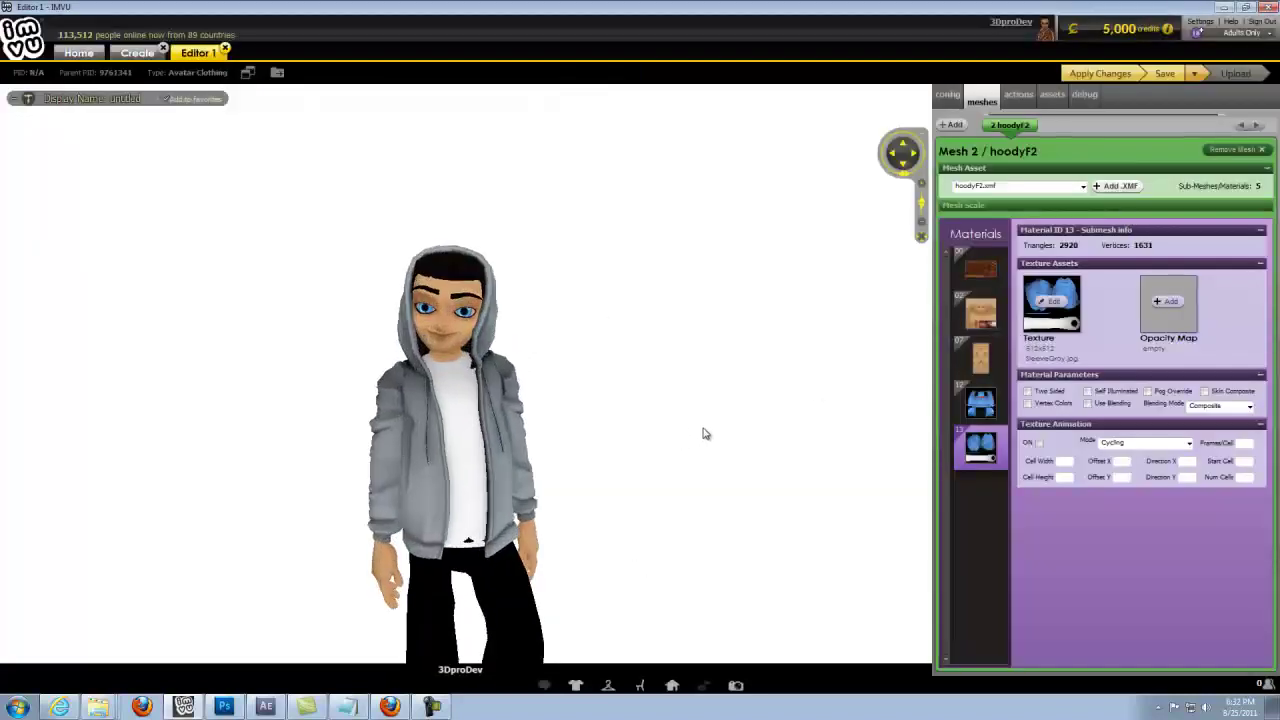
scroll(665, 443, "down", 5)
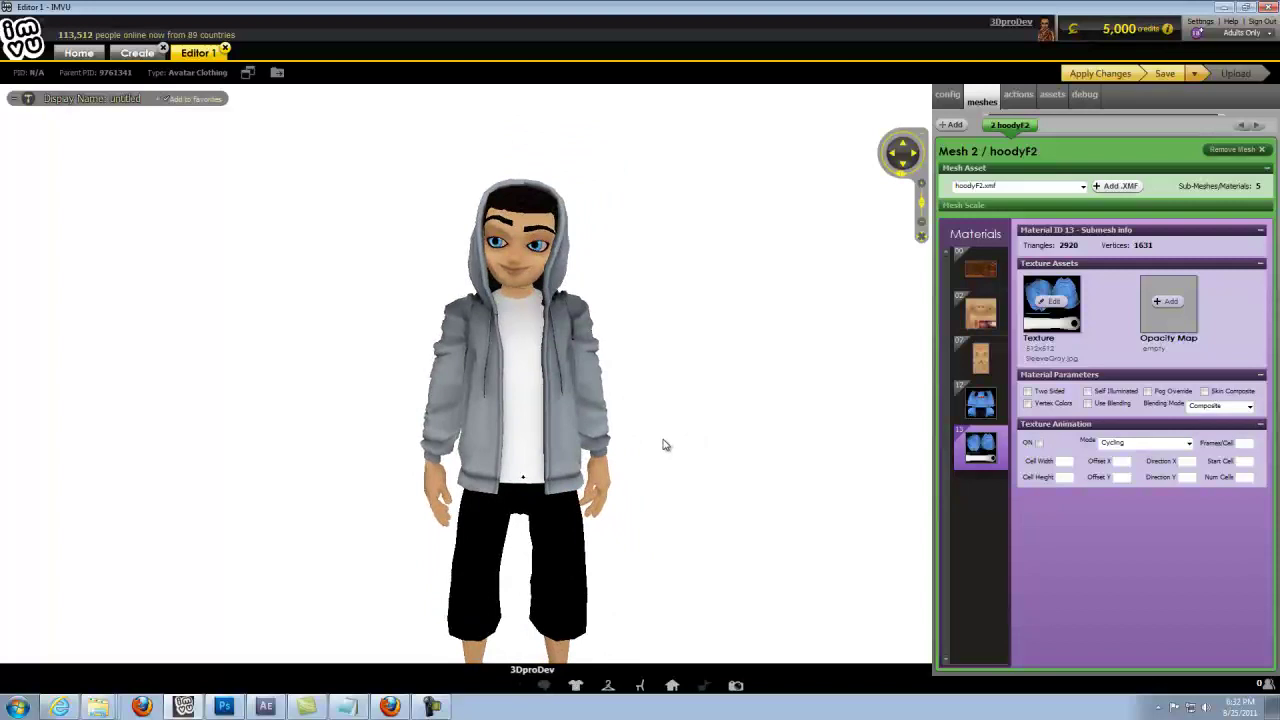
scroll(706, 440, "up", 2)
left_click(1075, 73)
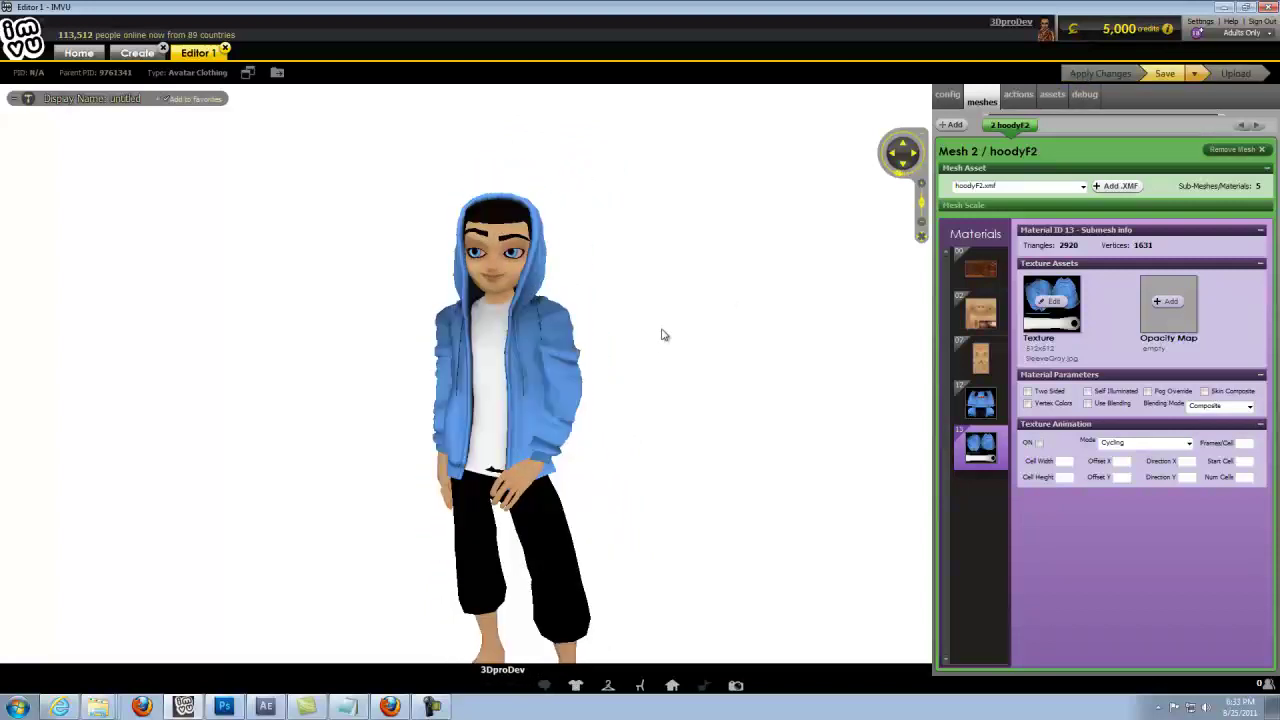
left_click_drag(660, 334, 689, 457)
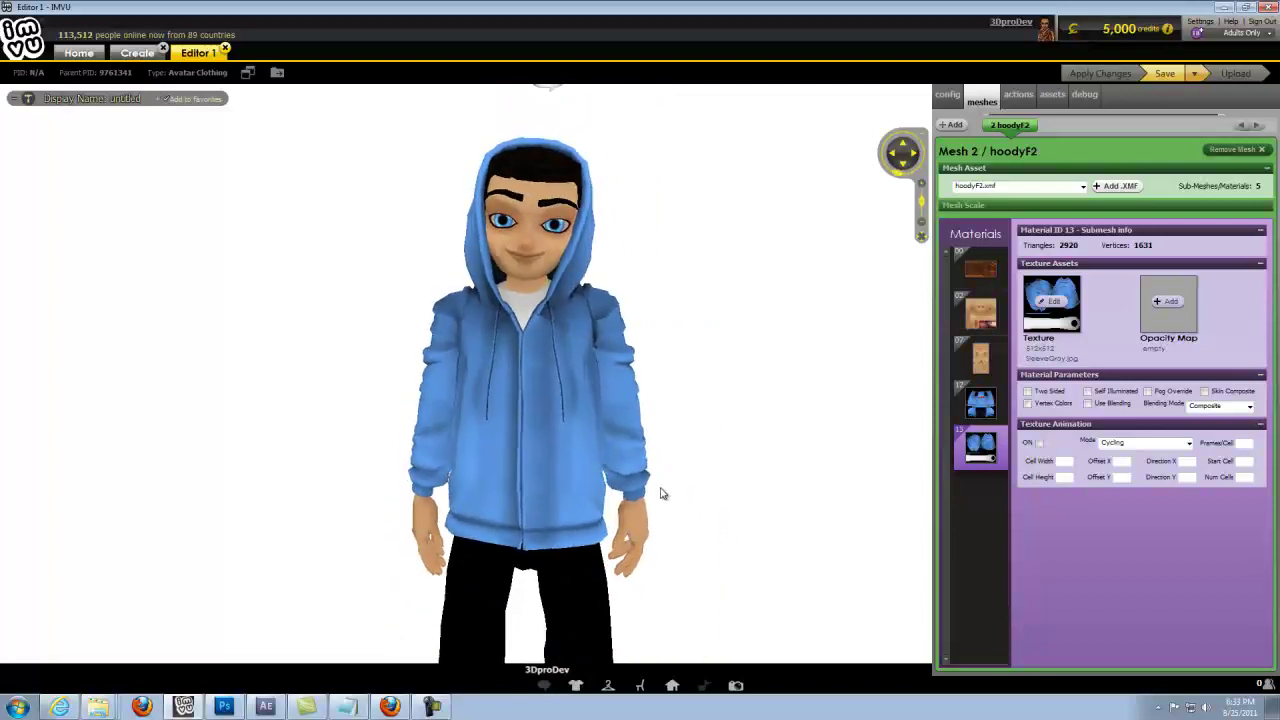
- Save the hoody as a new .chkn project file in the IMVU Projects folder
left_click(1191, 77)
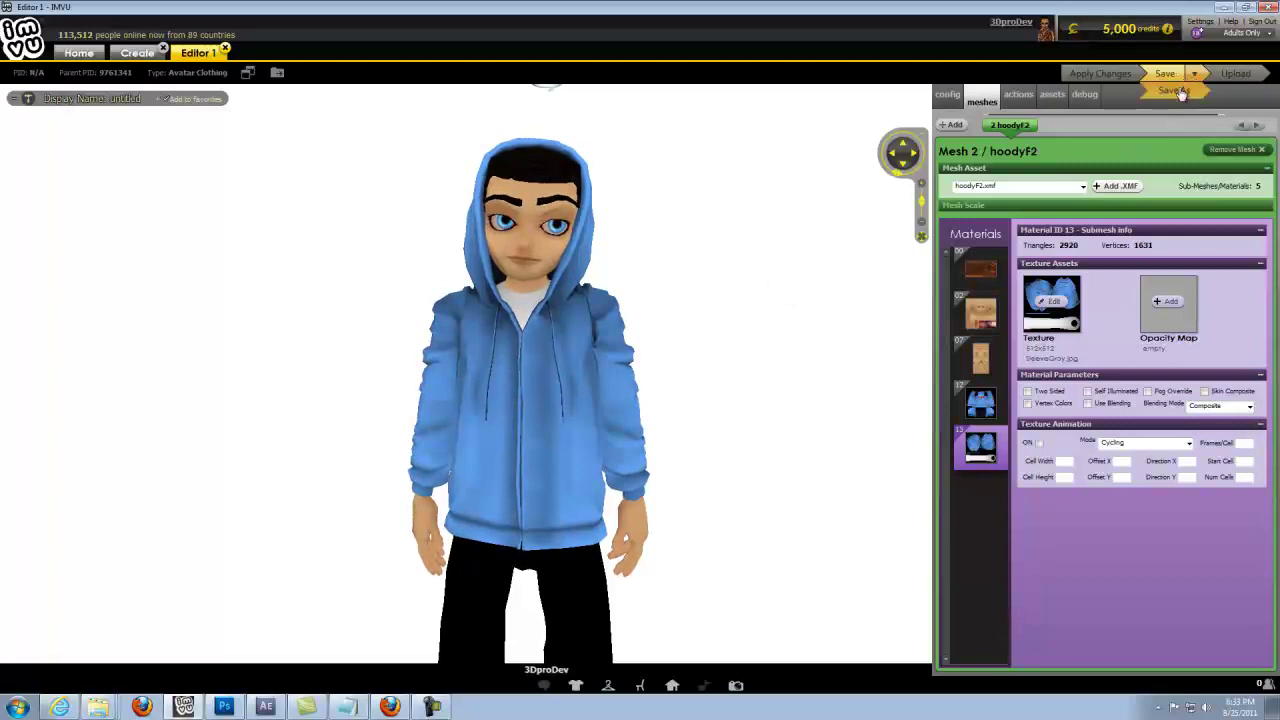
left_click(1178, 91)
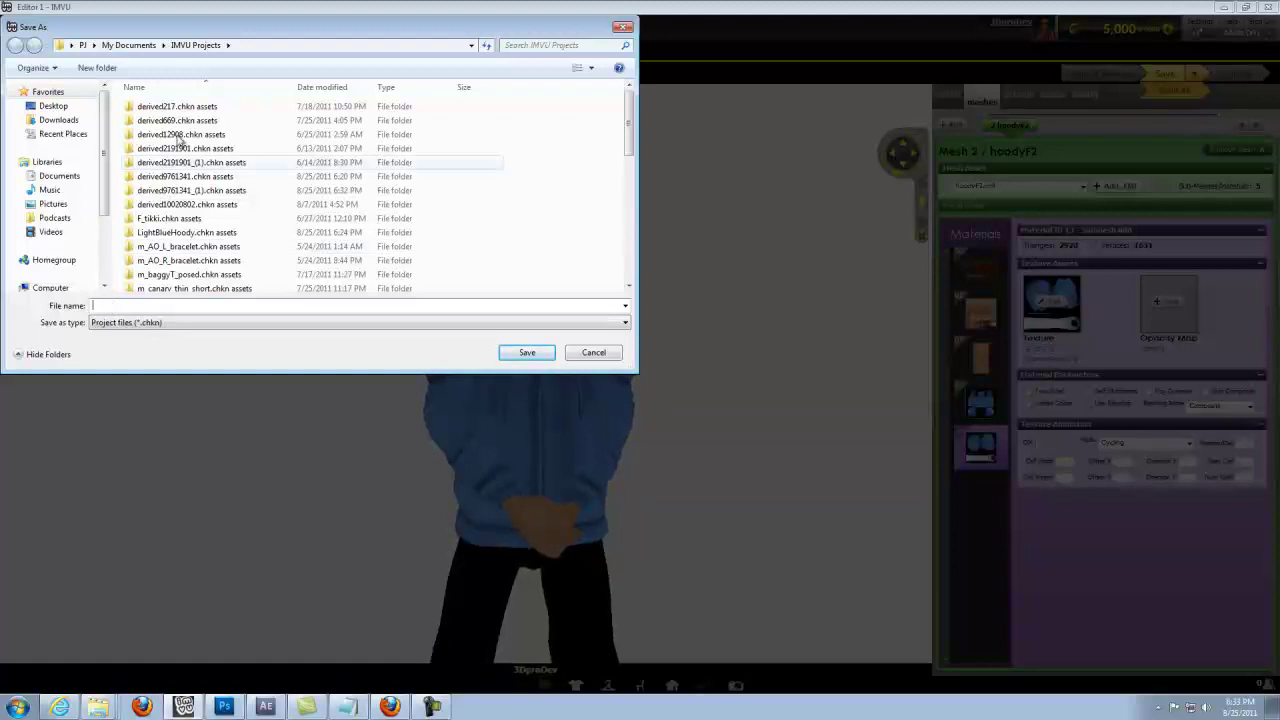
left_click(102, 306)
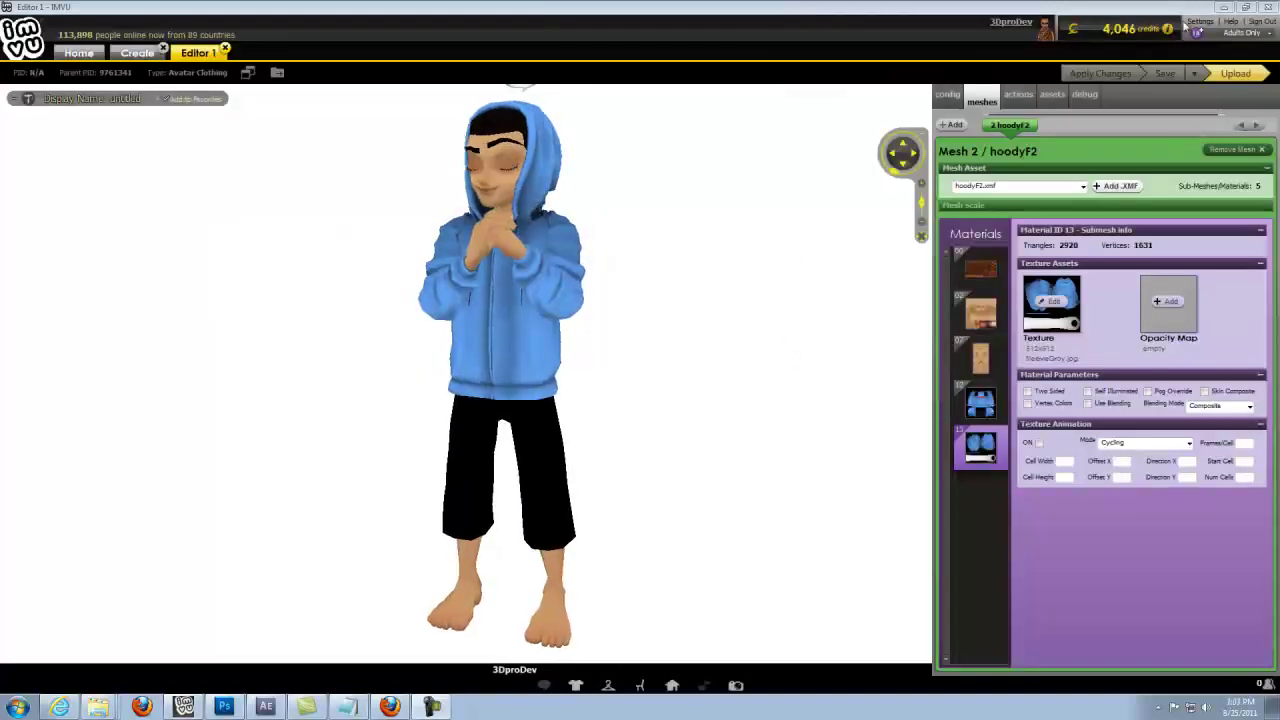
- Start the product's submission to the shop and name it "L Blue Hoody w Triggers"
left_click(1236, 75)
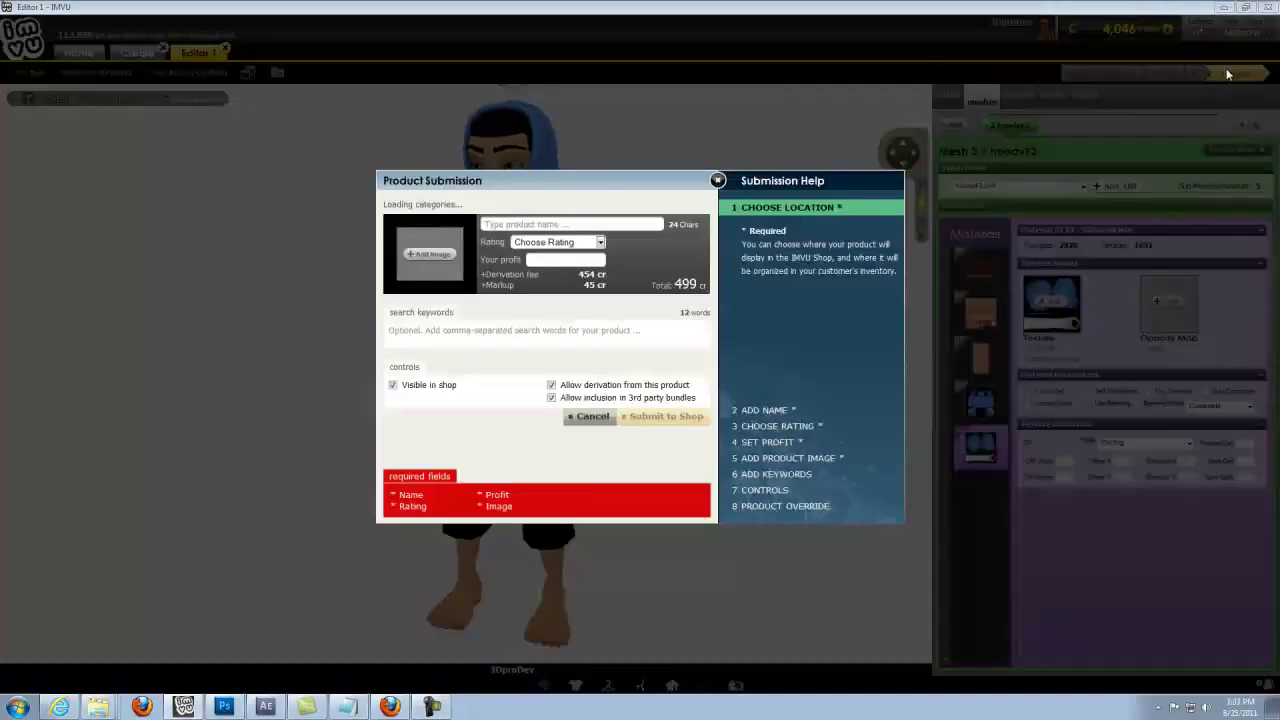
left_click(542, 224)
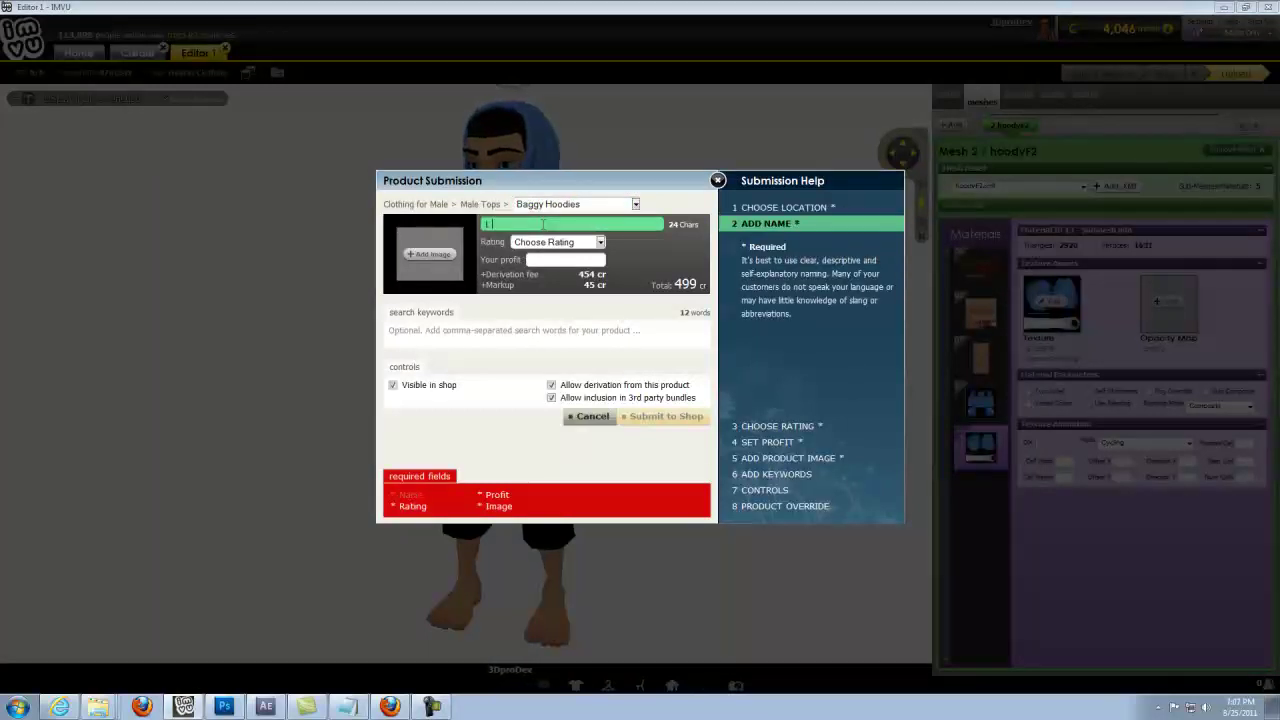
type("L Blue Hoody")
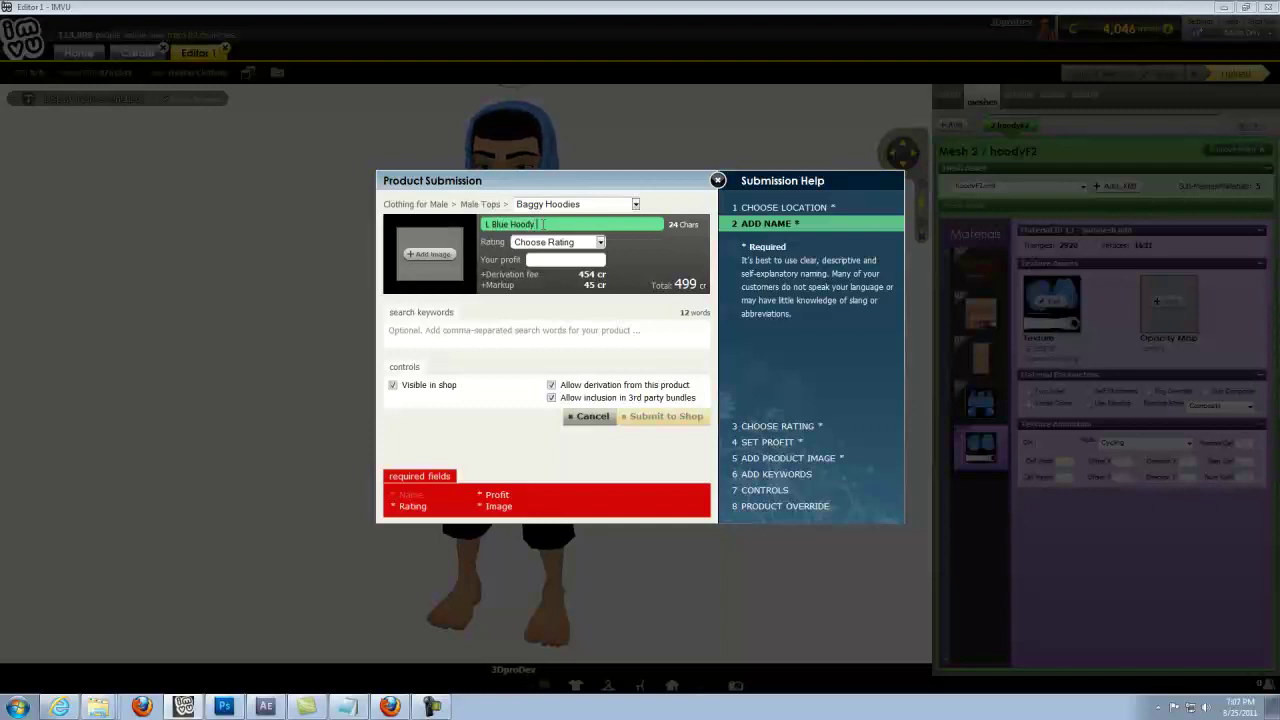
type(" w/ T")
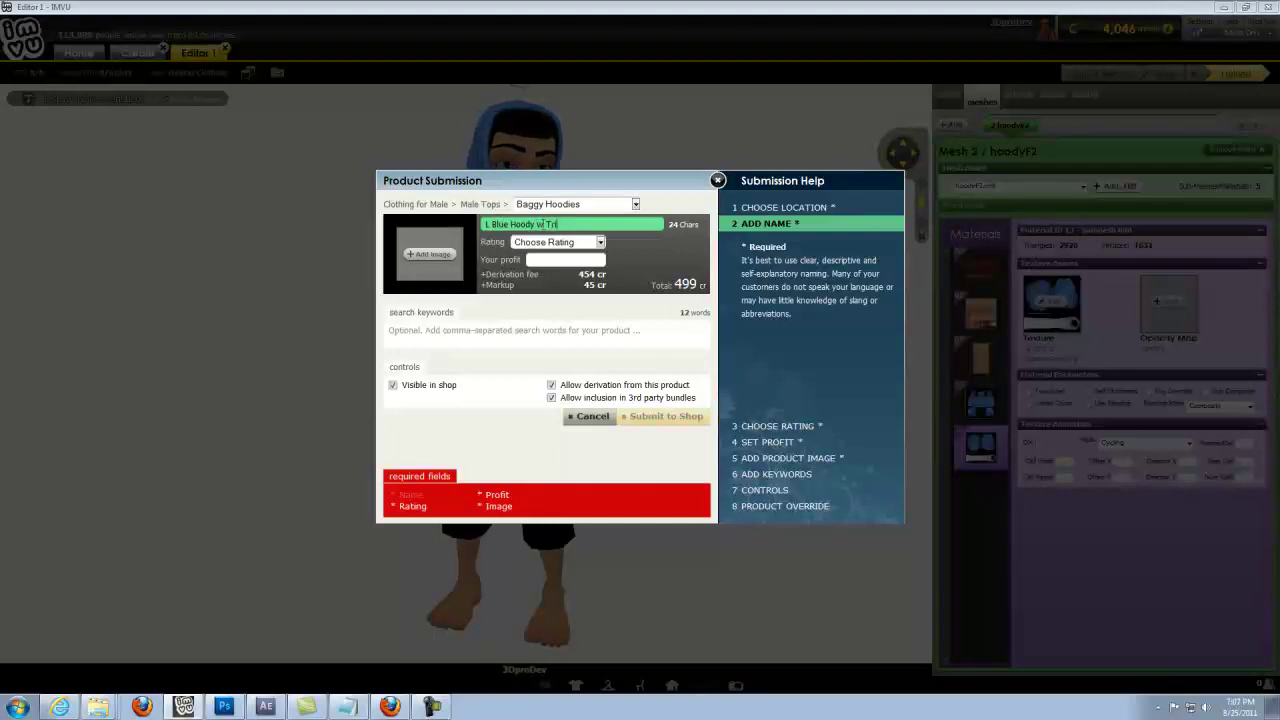
type("riggers")
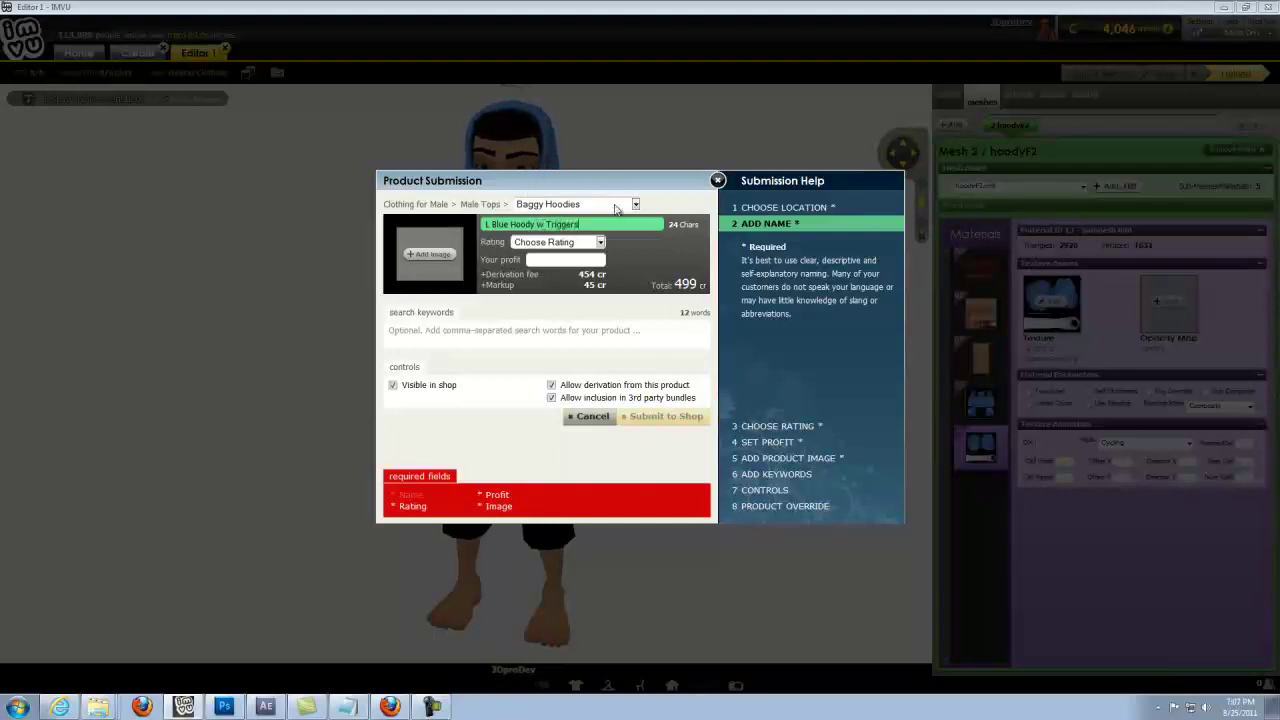
- Rate the product General Audience and open the profit value for editing
left_click(601, 243)
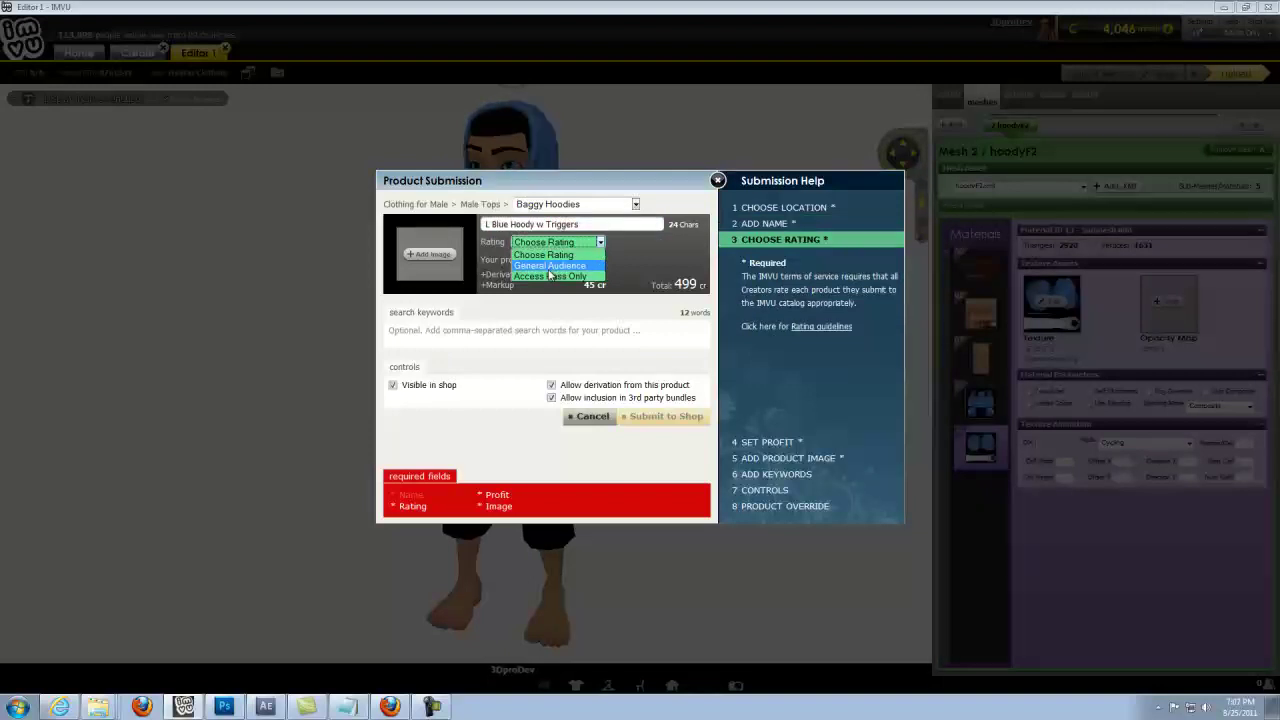
left_click(550, 265)
left_click(566, 260)
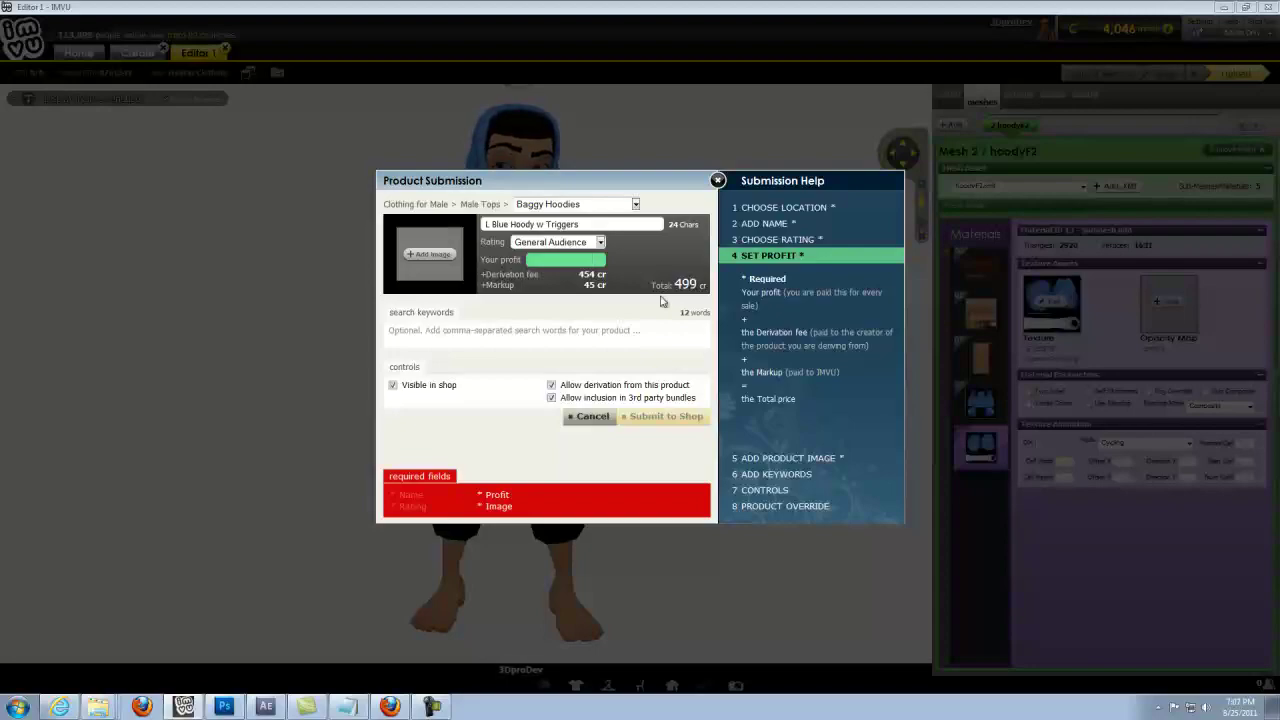
- Switch to Firefox, list the derivations of the Baggy Hoody Open/Close product and compare their prices
left_click(390, 706)
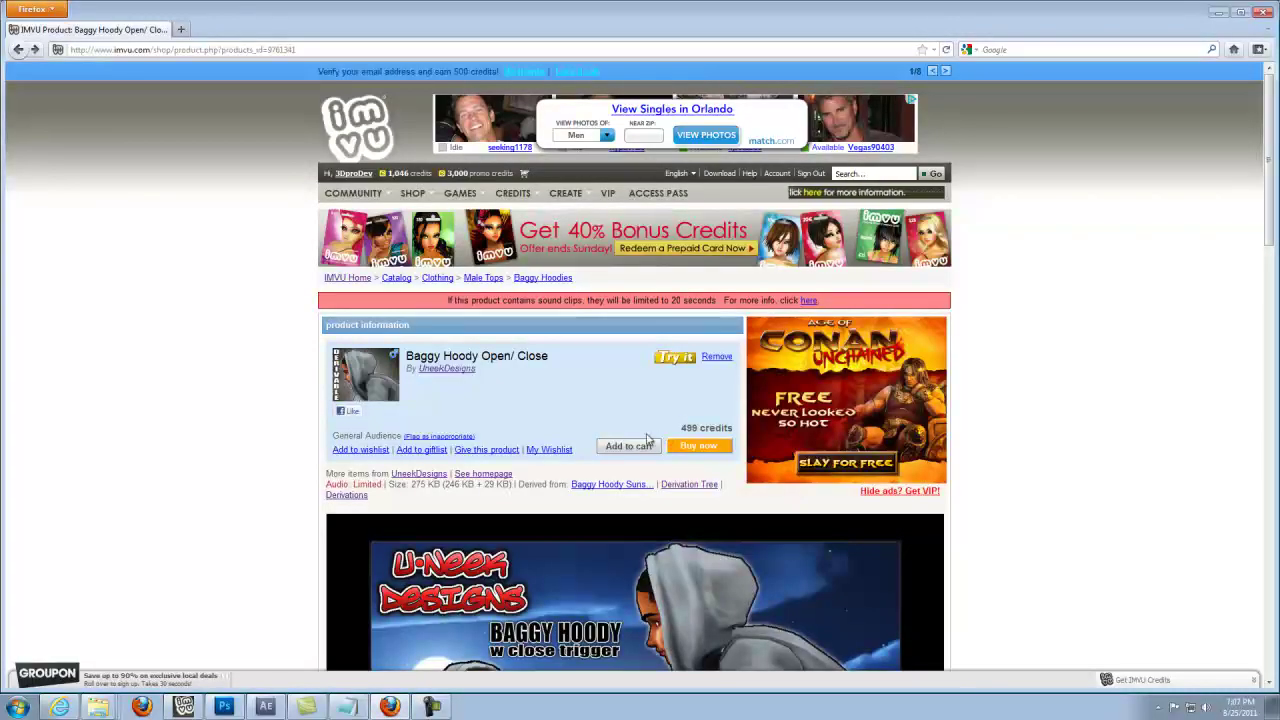
left_click(357, 497)
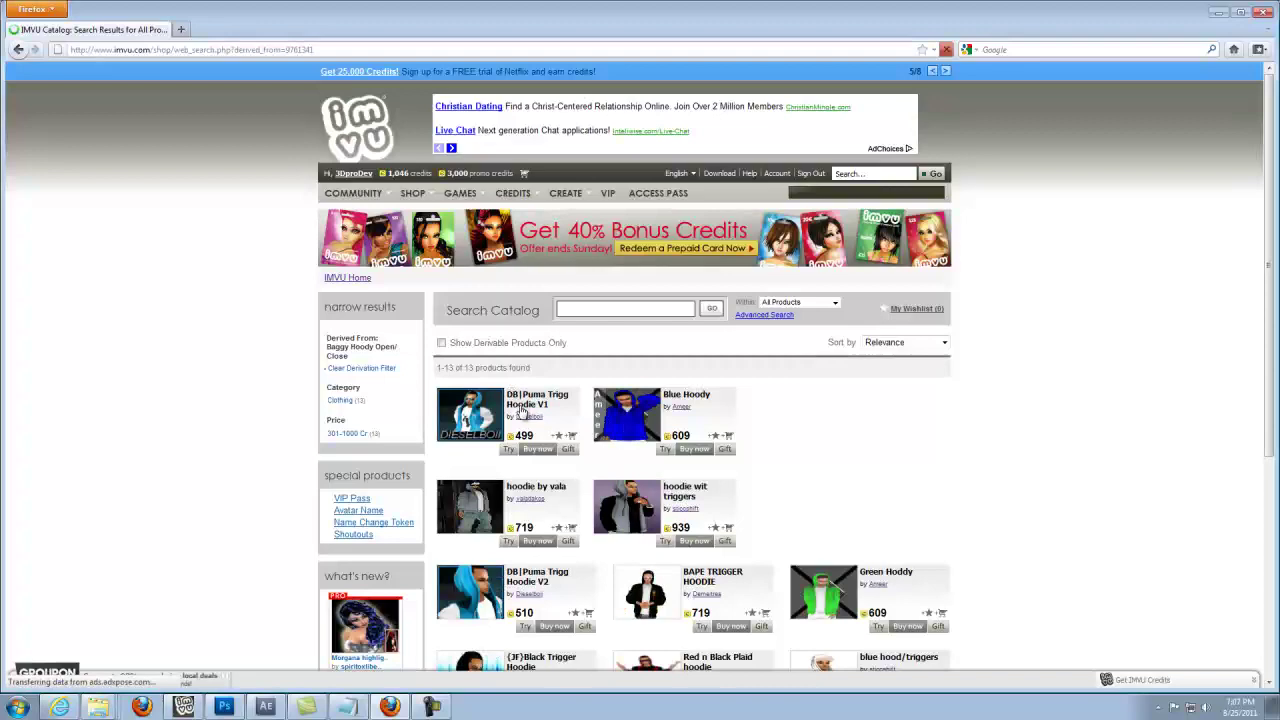
scroll(515, 393, "down", 3)
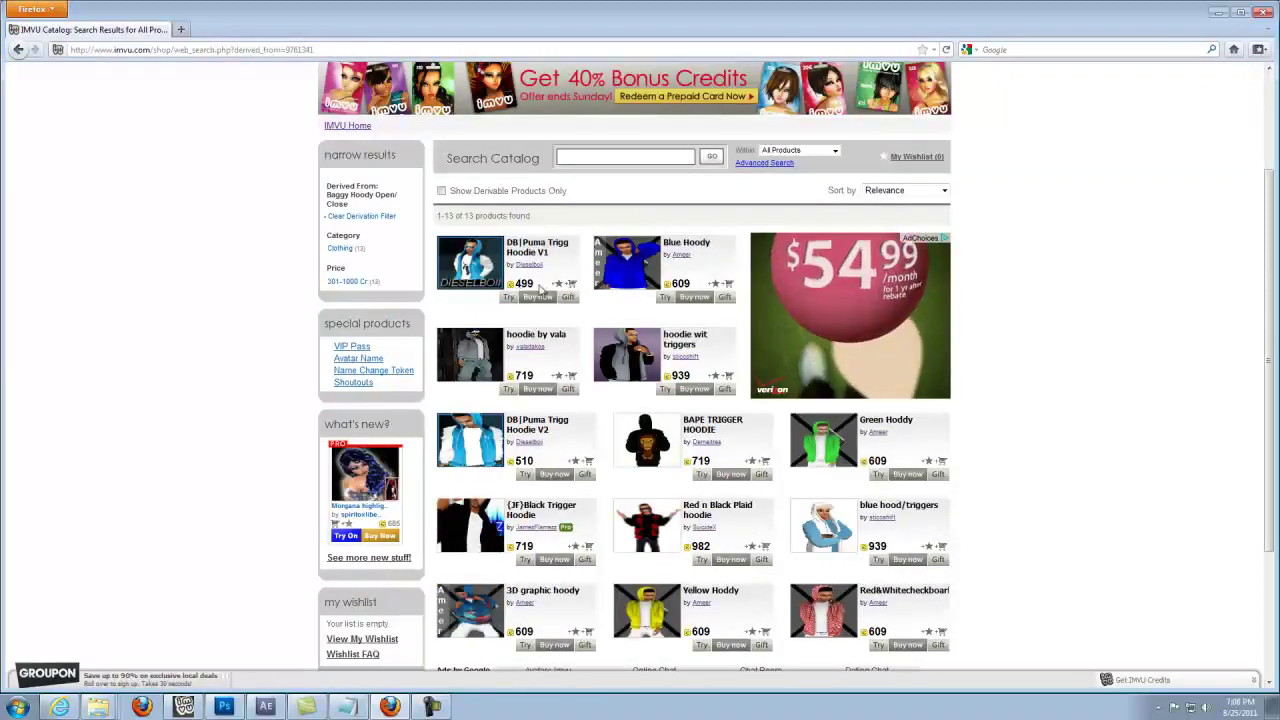
scroll(560, 313, "down", 3)
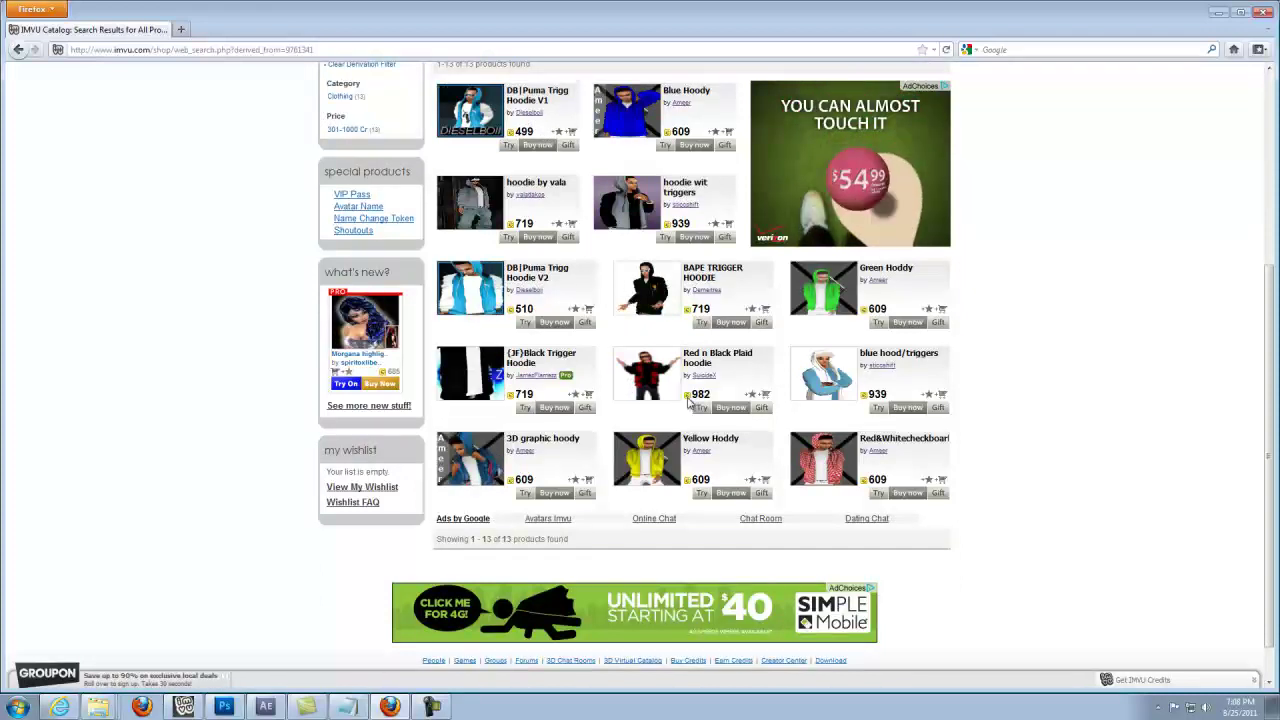
scroll(650, 360, "up", 2)
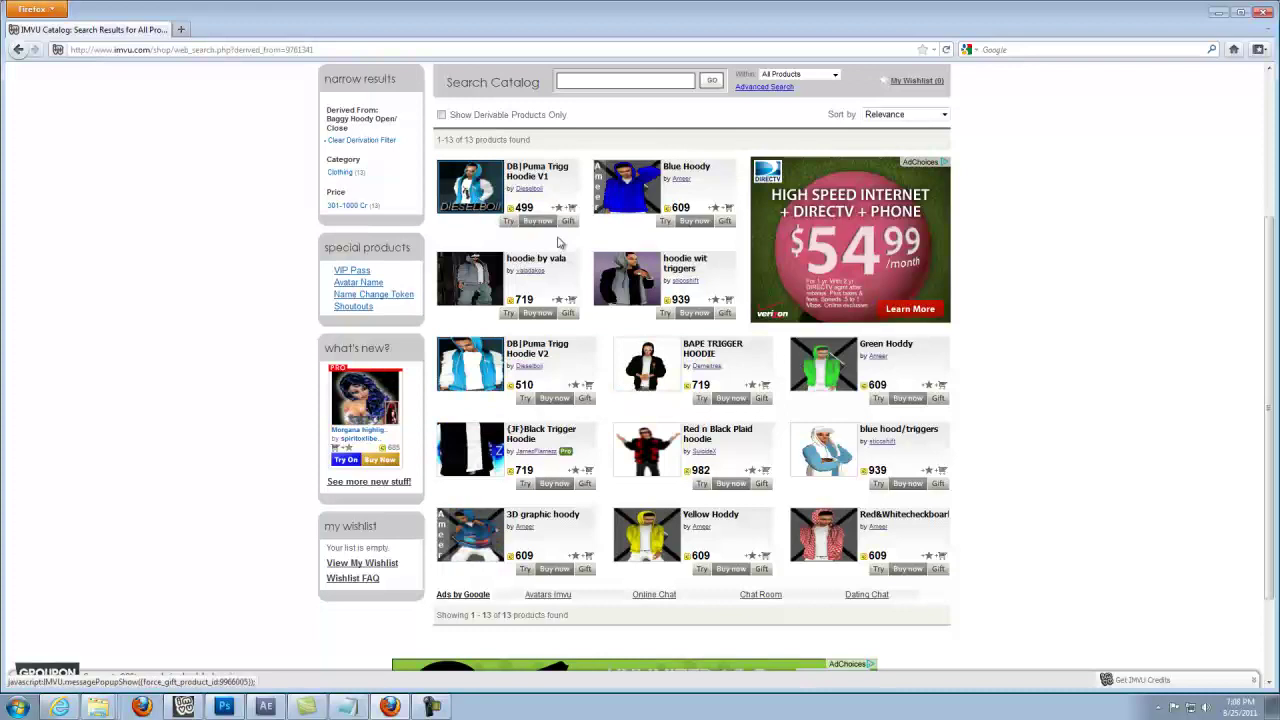
- Switch back to the IMVU editor and set the product's profit to 137 credits
left_click(183, 707)
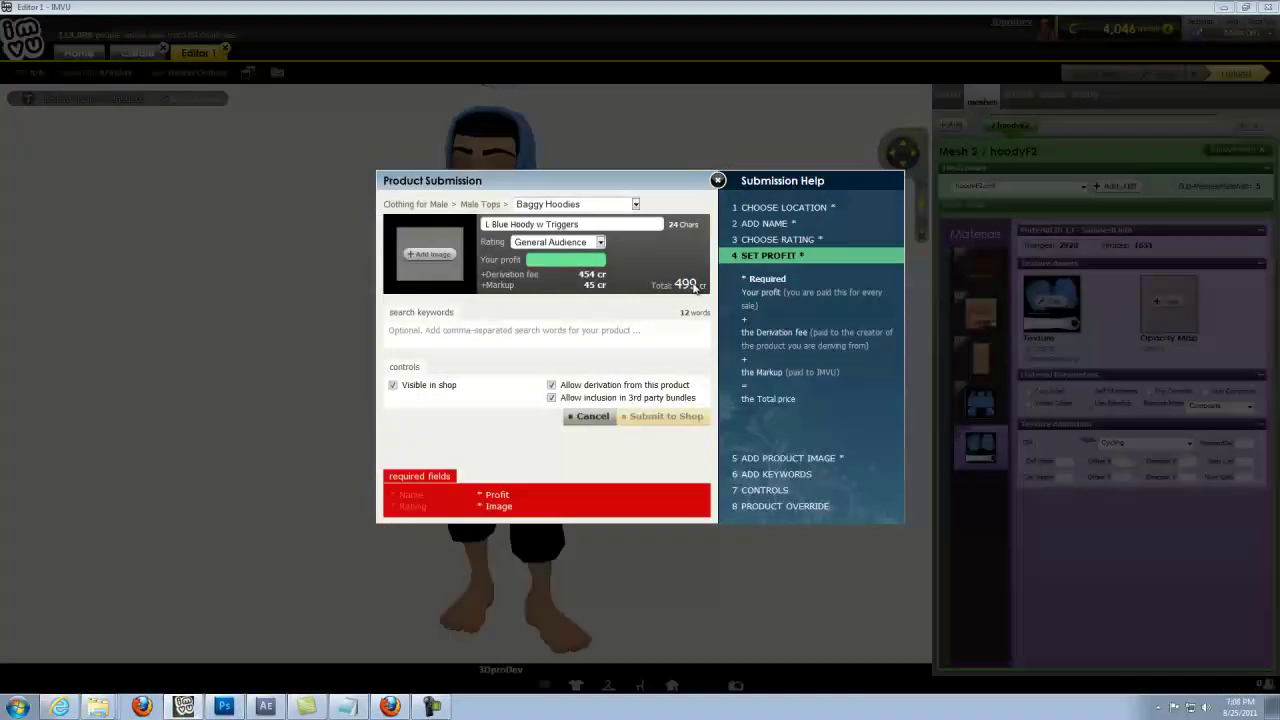
type("154")
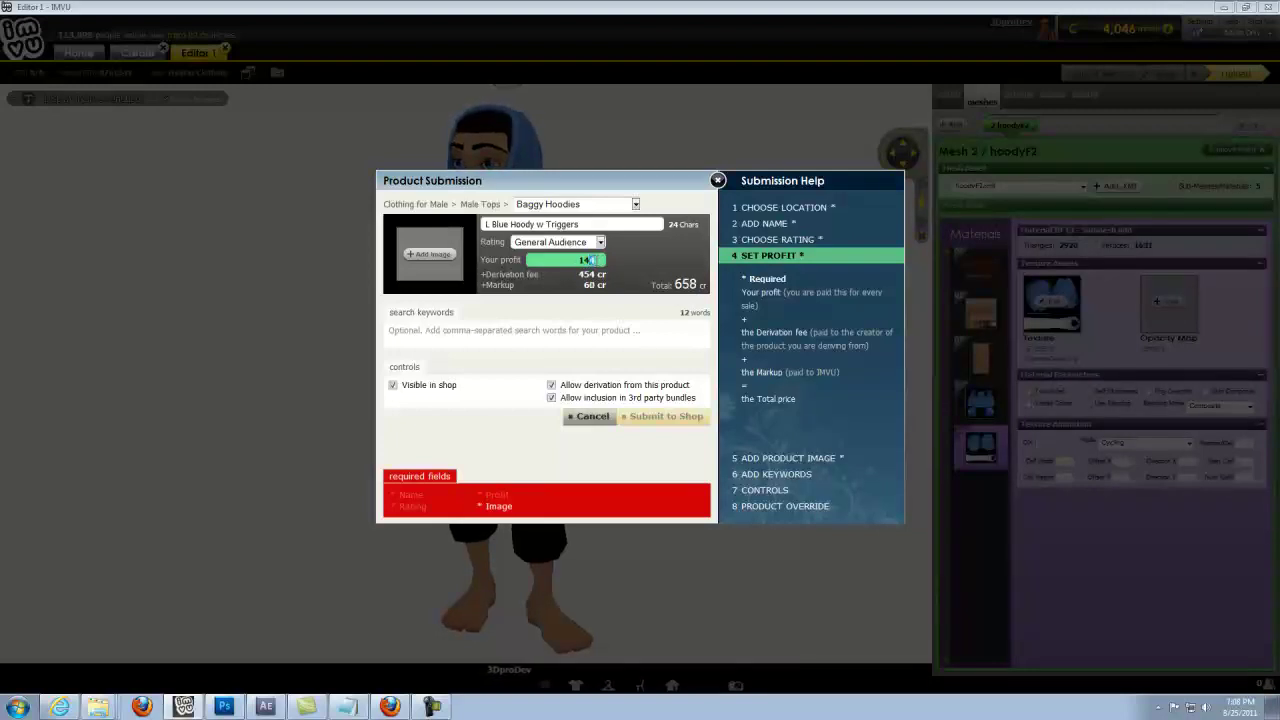
key("BackSpace")
type("0")
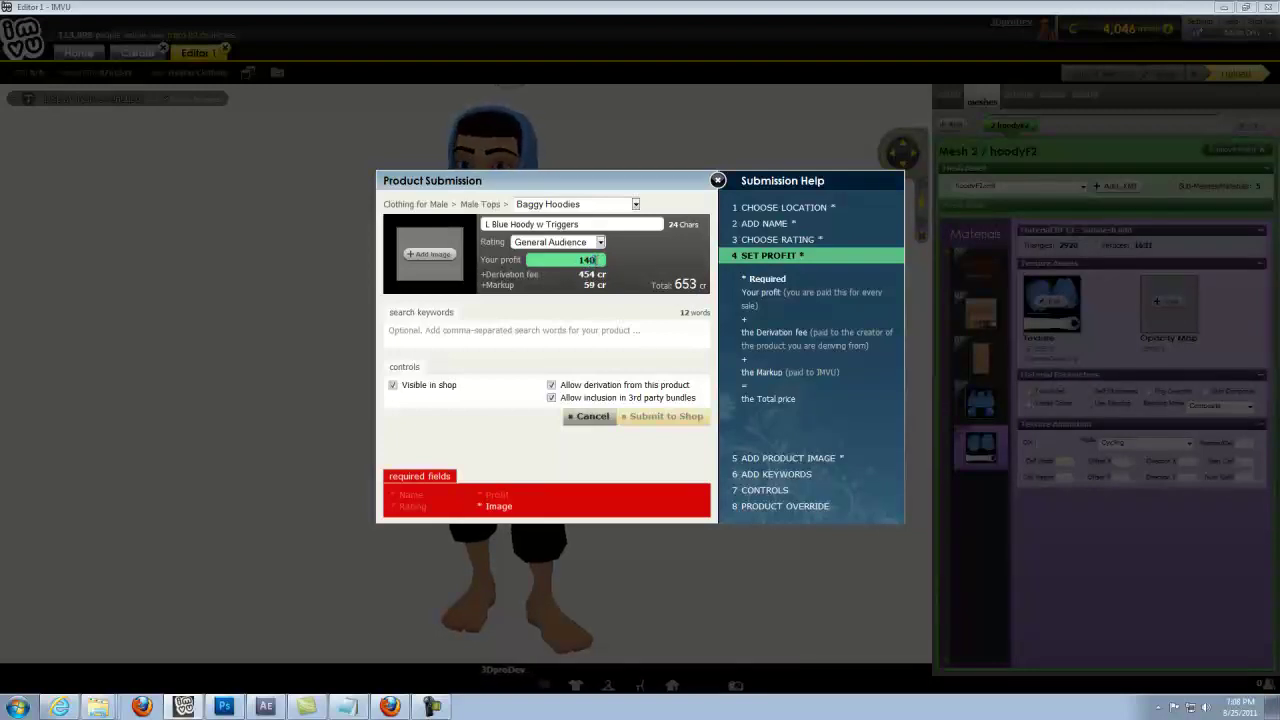
double_click(587, 260)
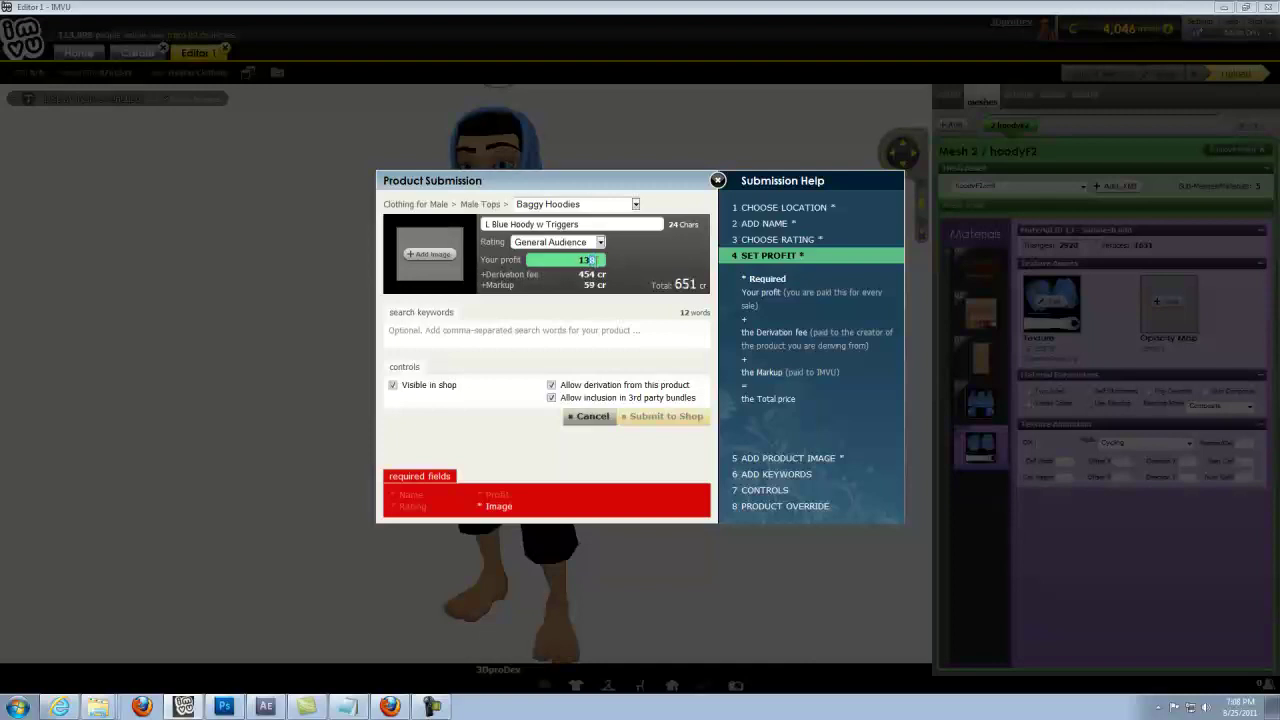
type("7")
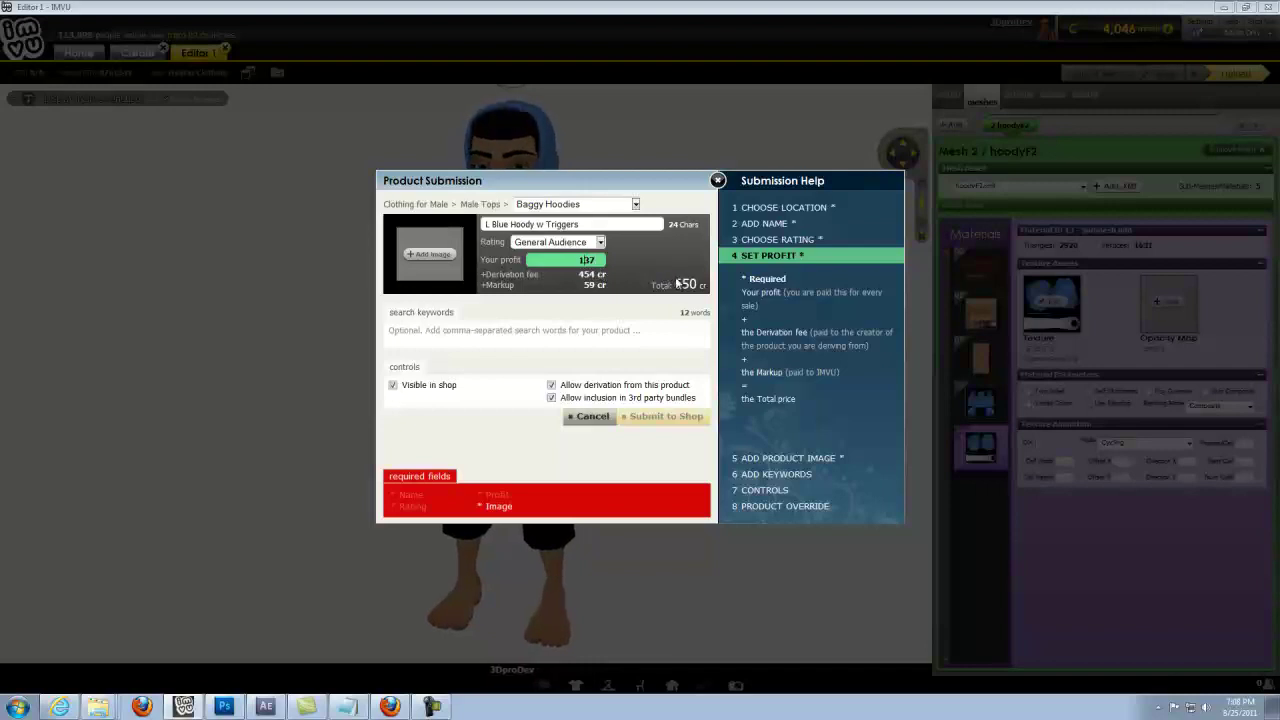
double_click(598, 260)
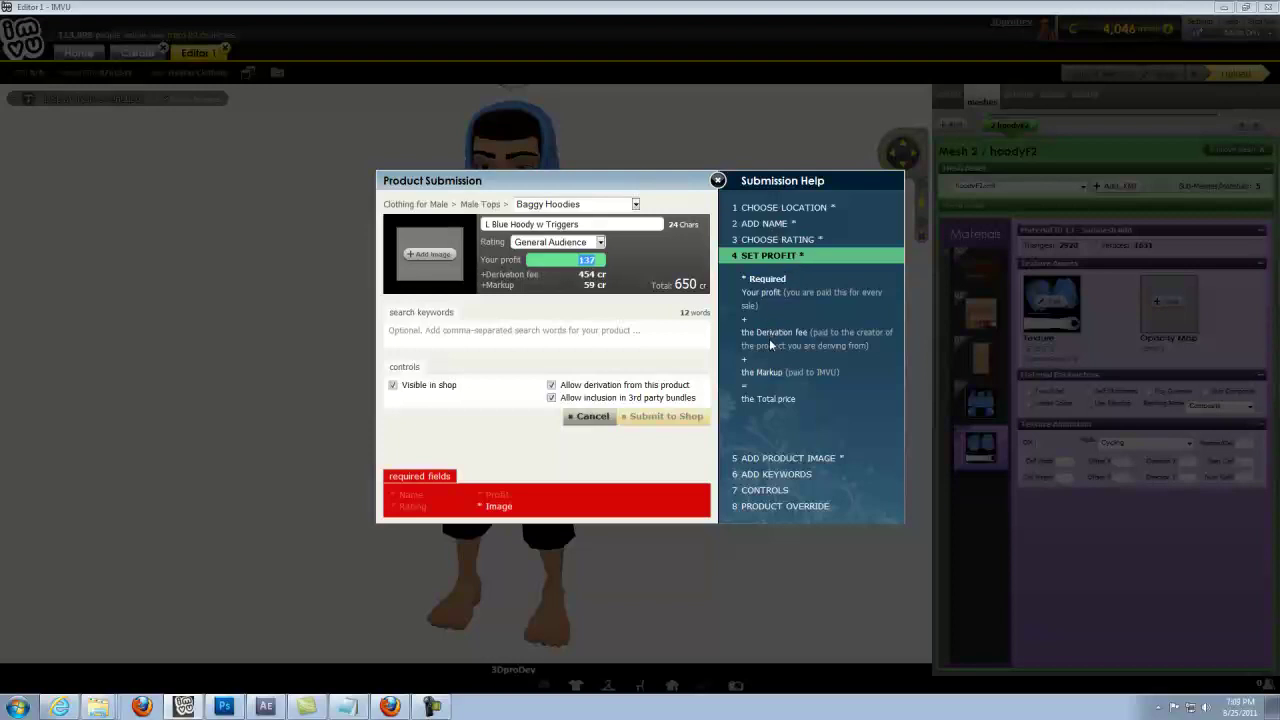
- Add the thumbnail image file from the Desktop as the product image
left_click(755, 459)
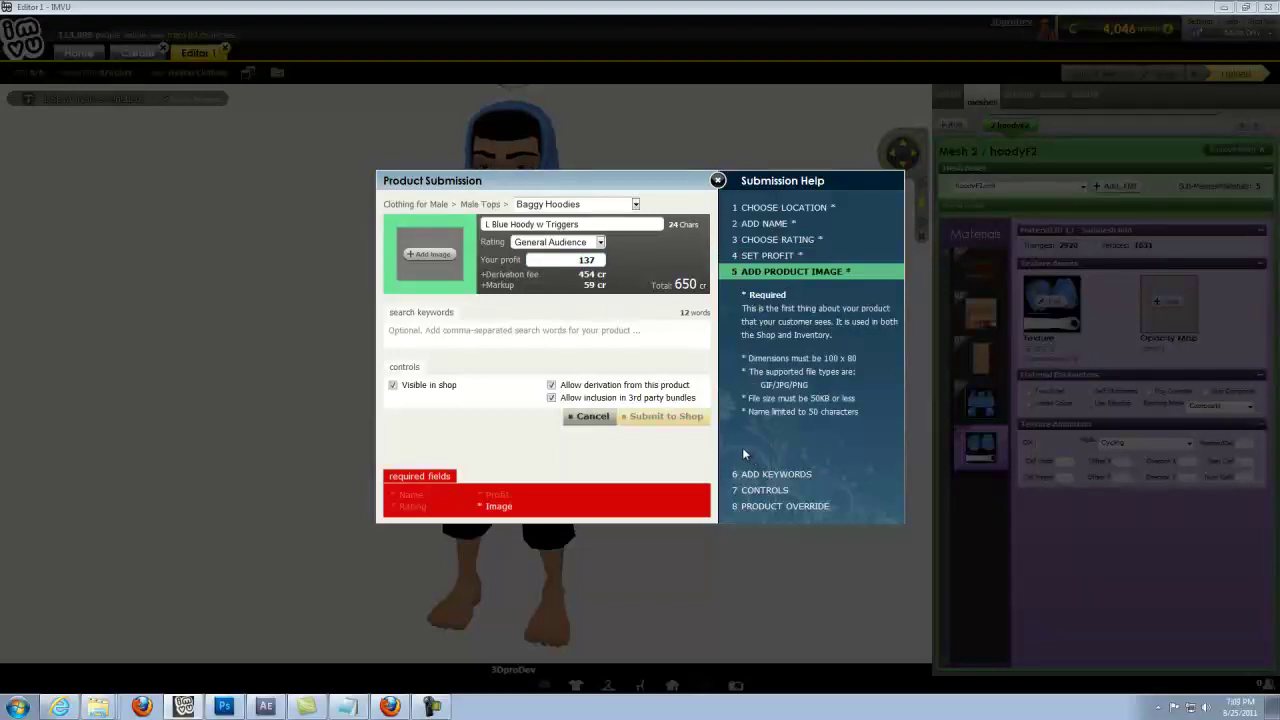
left_click(434, 255)
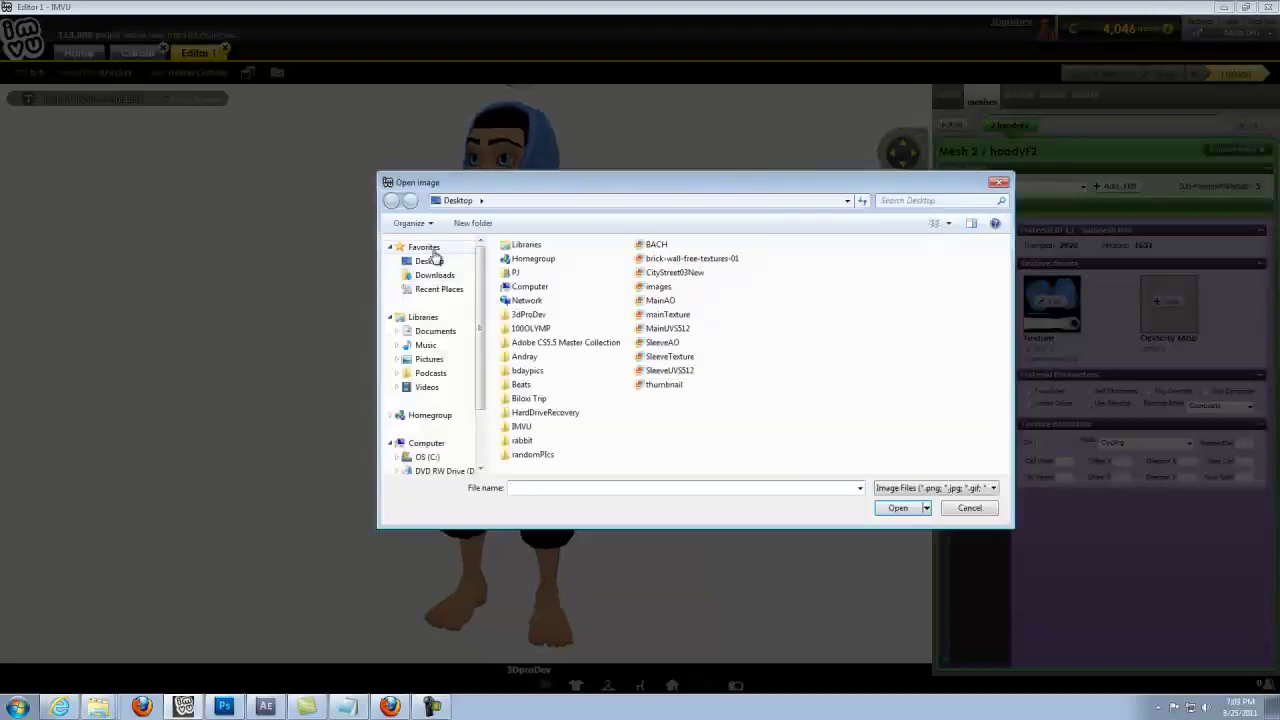
left_click(656, 385)
left_click(899, 508)
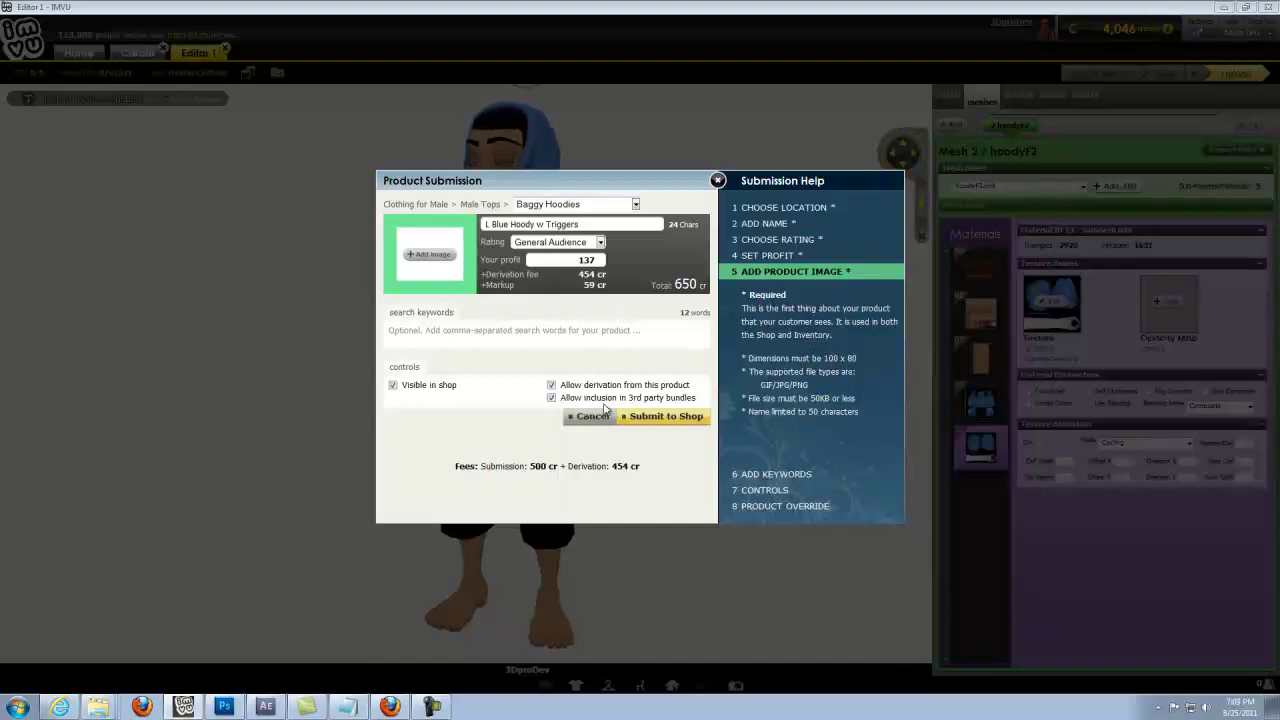
- Enter the search keywords "baggy hoody" blue hoody for the product, keeping baggy hoody in quotation marks
left_click(770, 475)
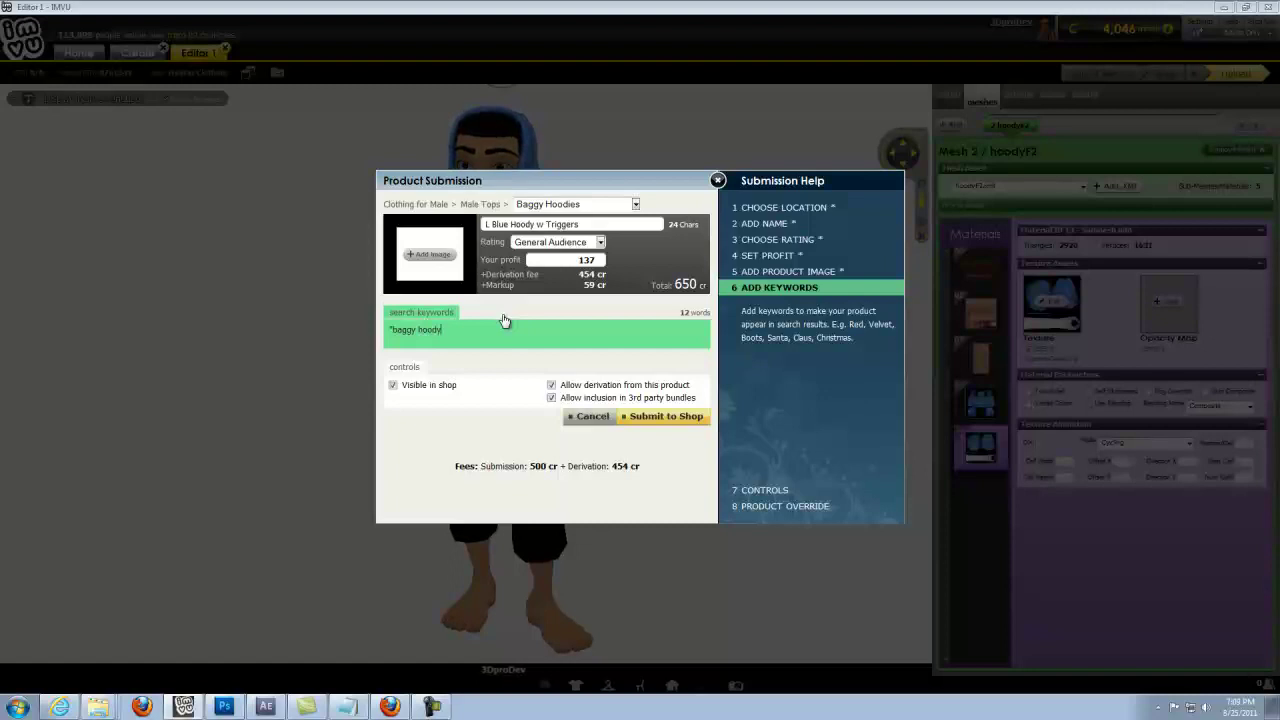
type("\"")
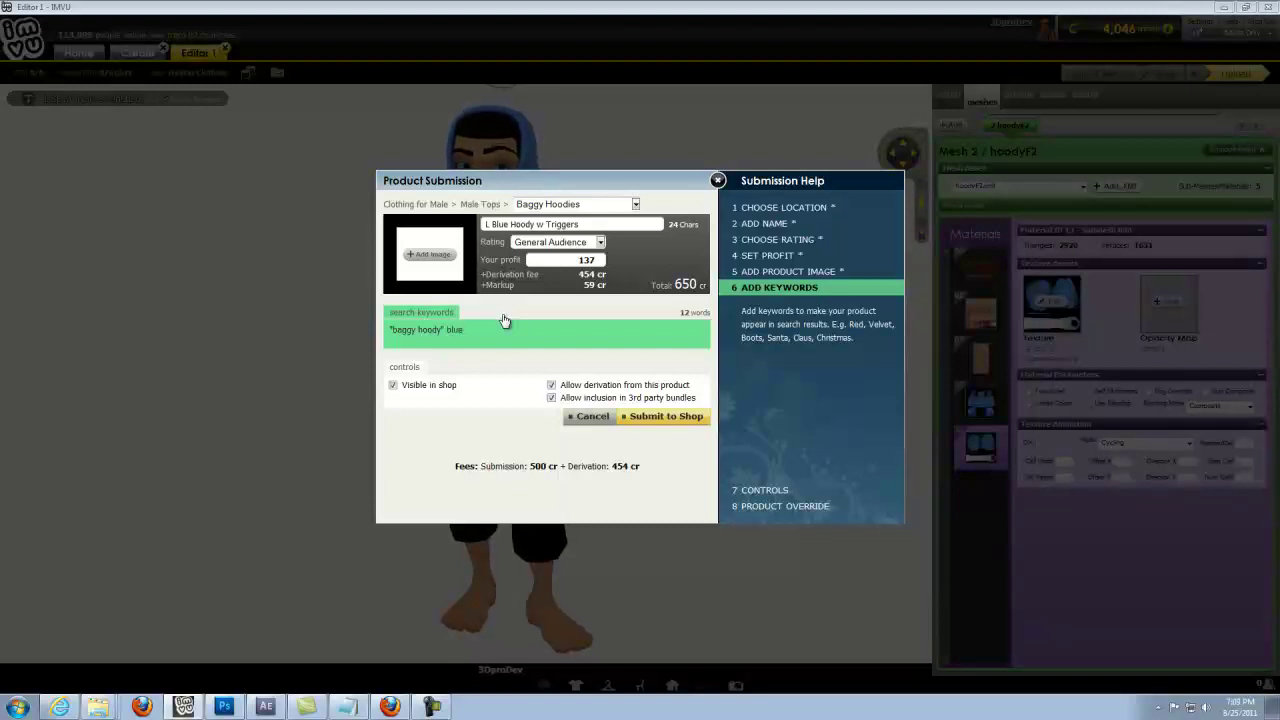
type("blue hoo")
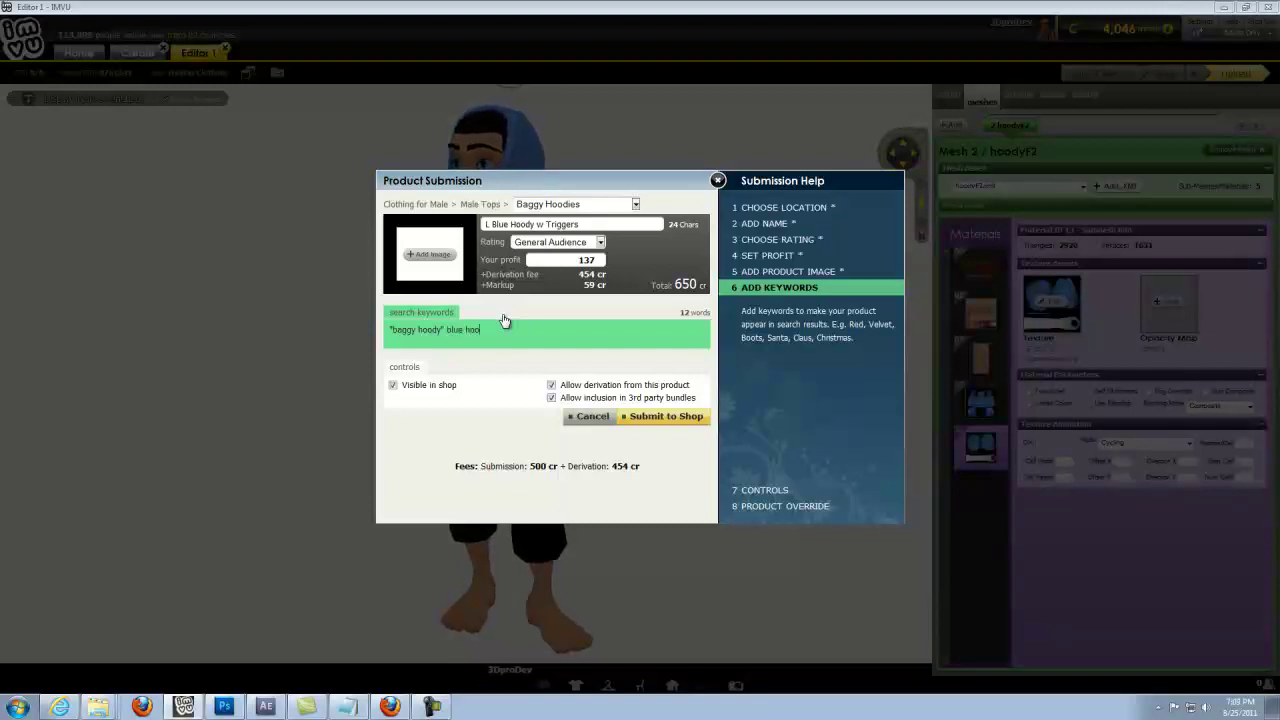
type("dy")
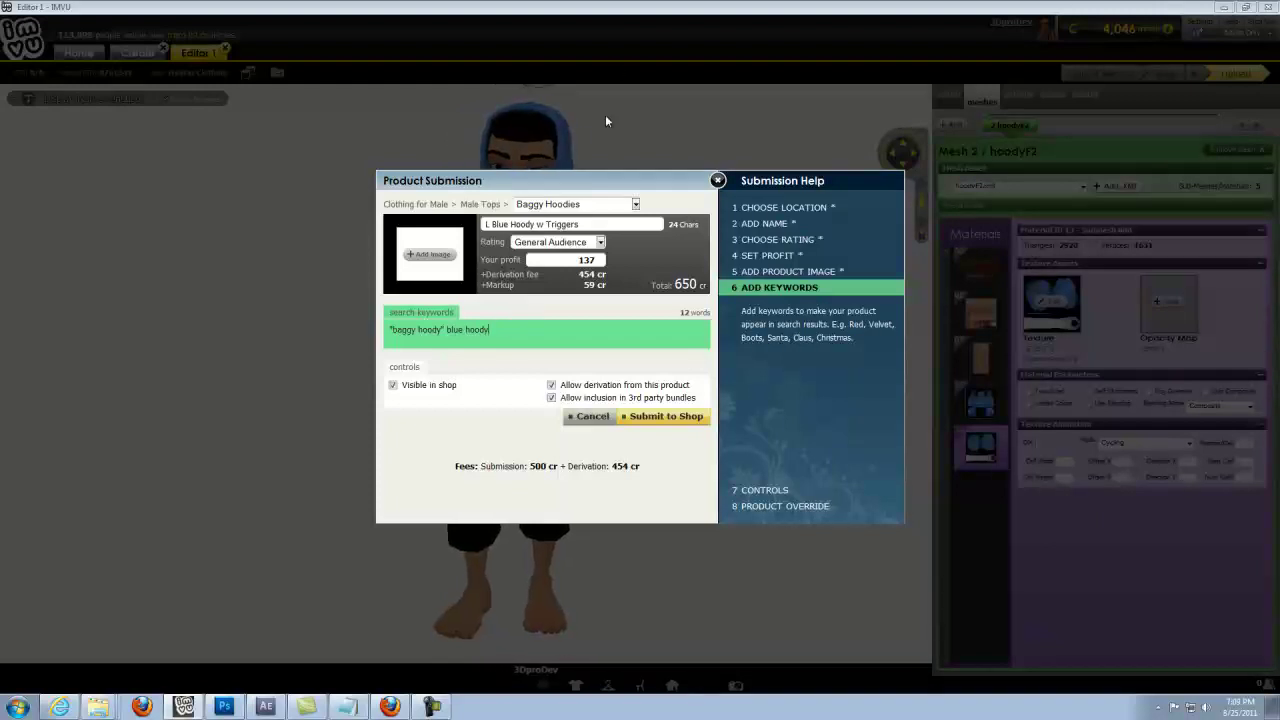
- Disallow derivation from this product and submit it to the shop without a product override
left_click(760, 490)
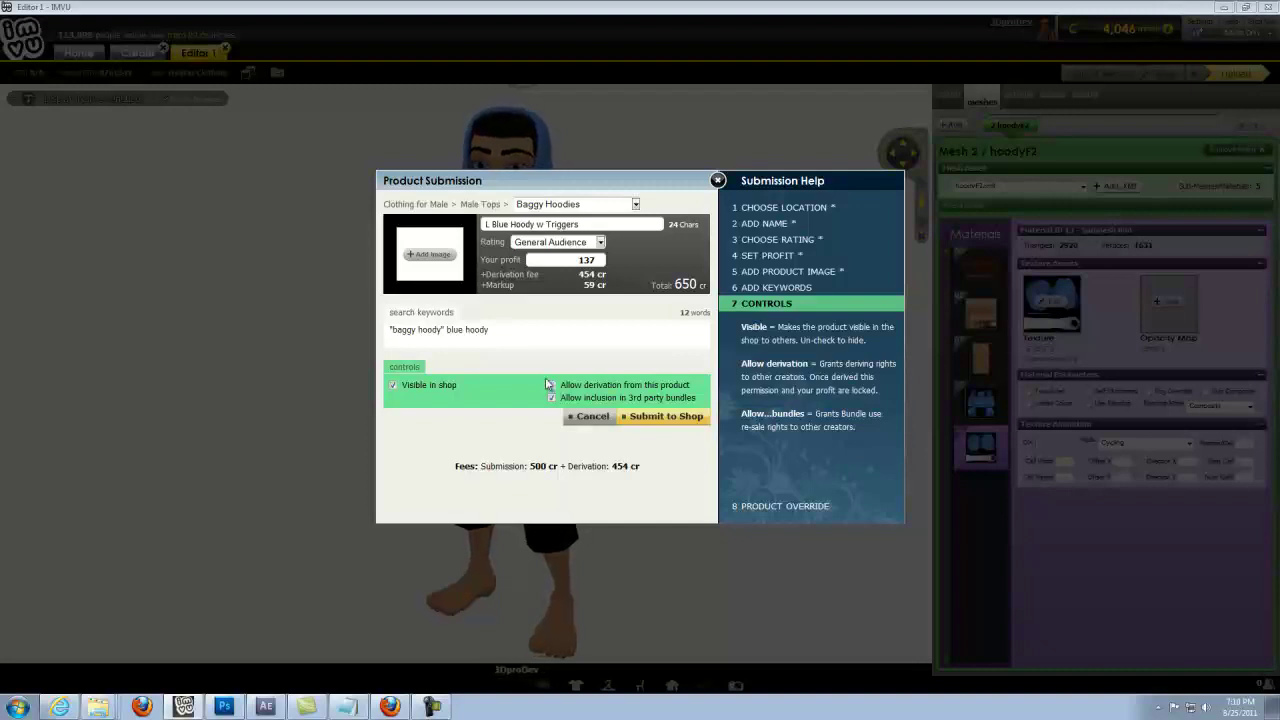
left_click(551, 384)
left_click(767, 506)
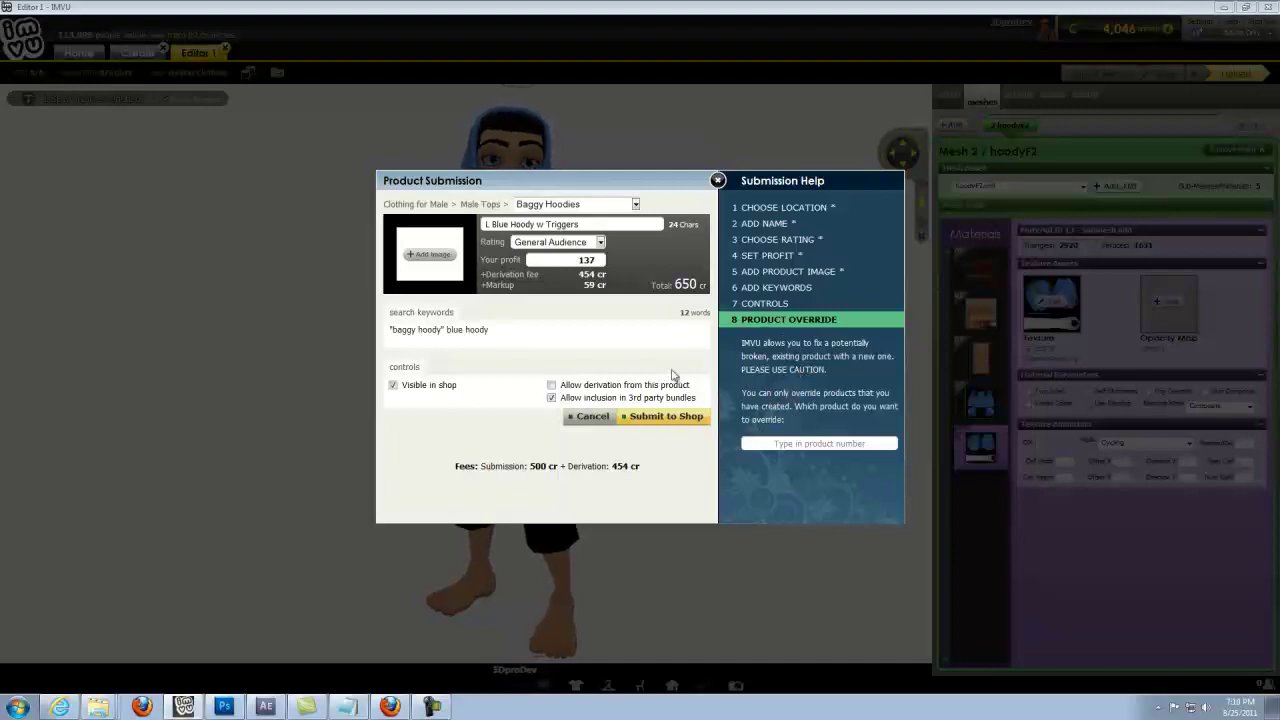
left_click(652, 418)
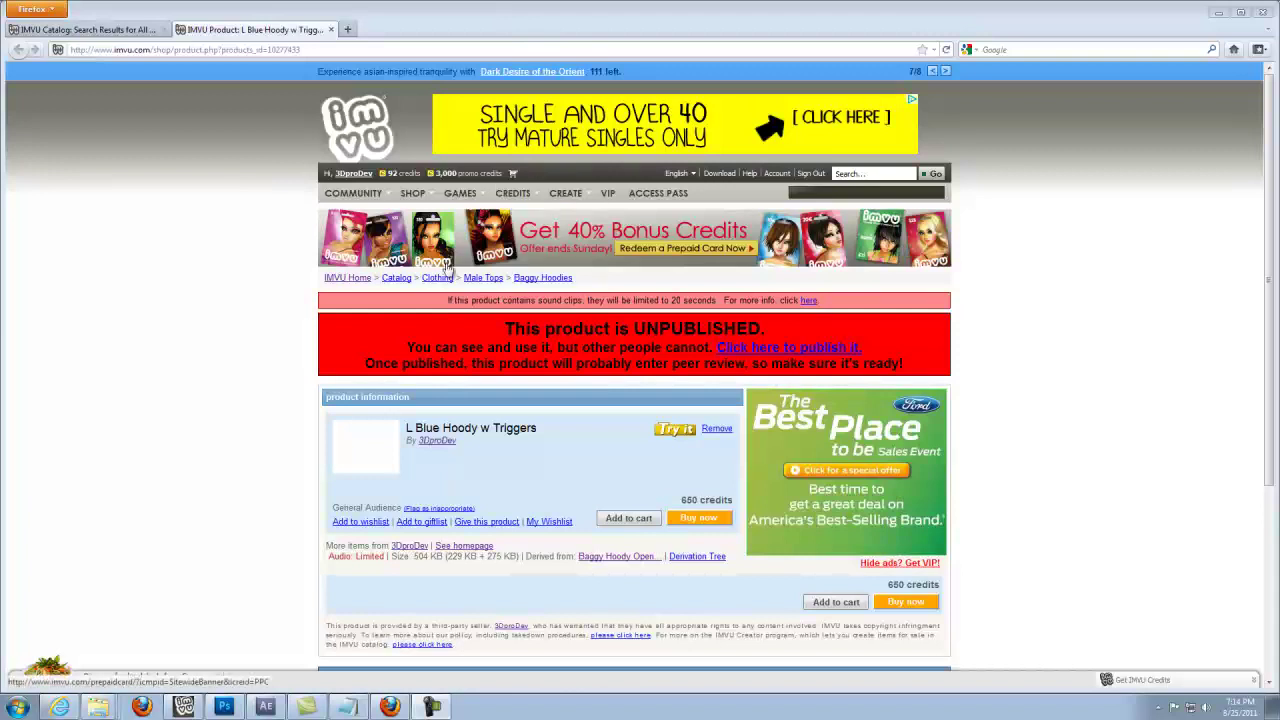
- Review the L Blue Hoody w Triggers product page in Firefox, publish the product and return to the previous page
left_click_drag(500, 333, 773, 341)
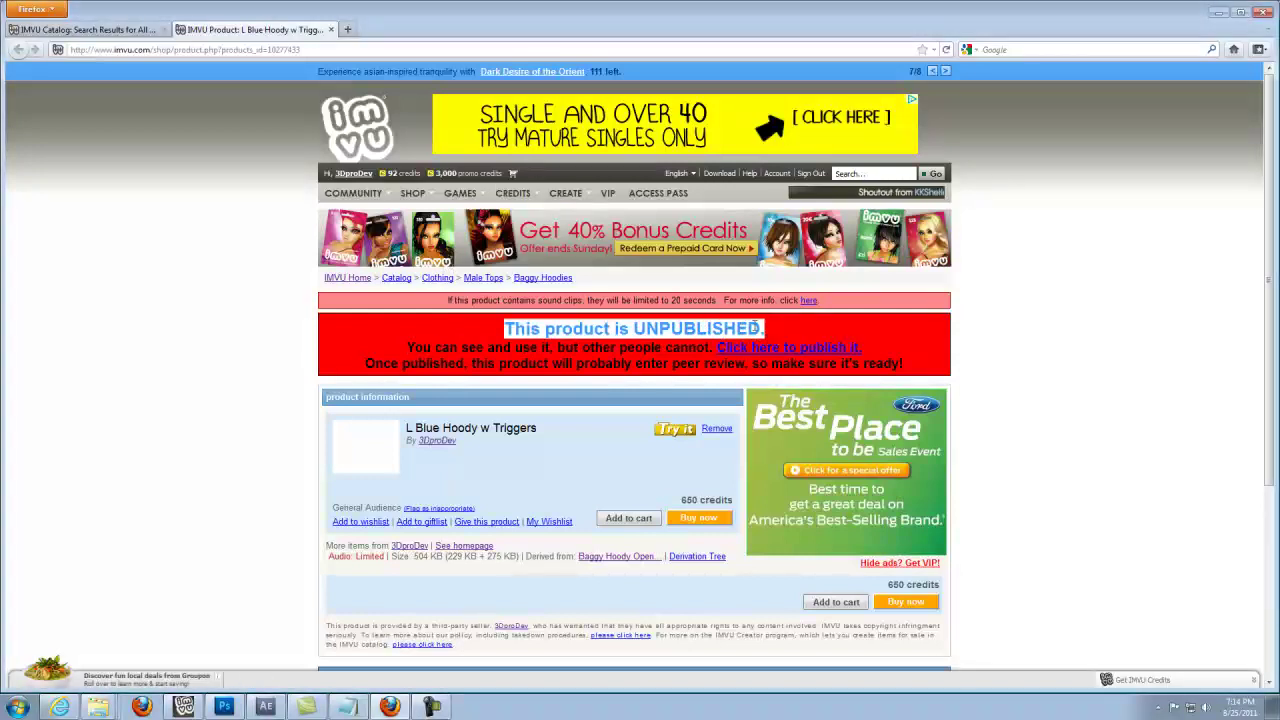
left_click(490, 478)
scroll(490, 478, "down", 5)
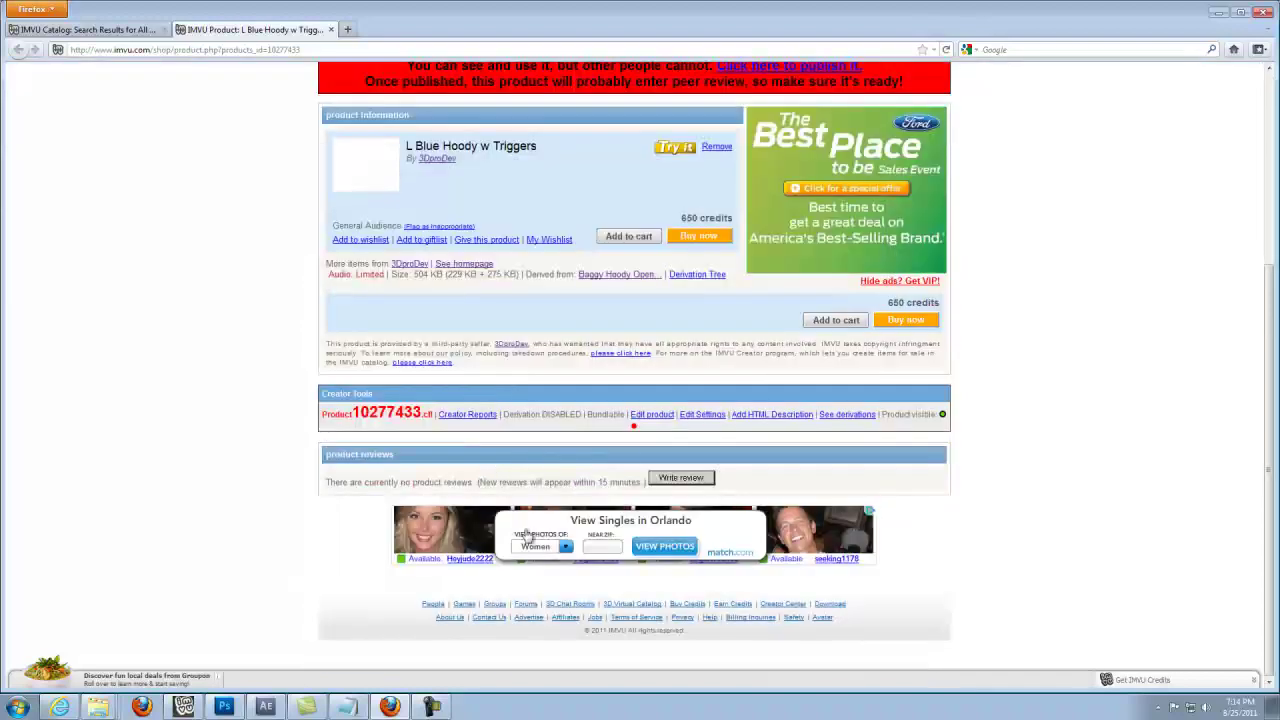
scroll(514, 443, "up", 3)
scroll(486, 329, "up", 1)
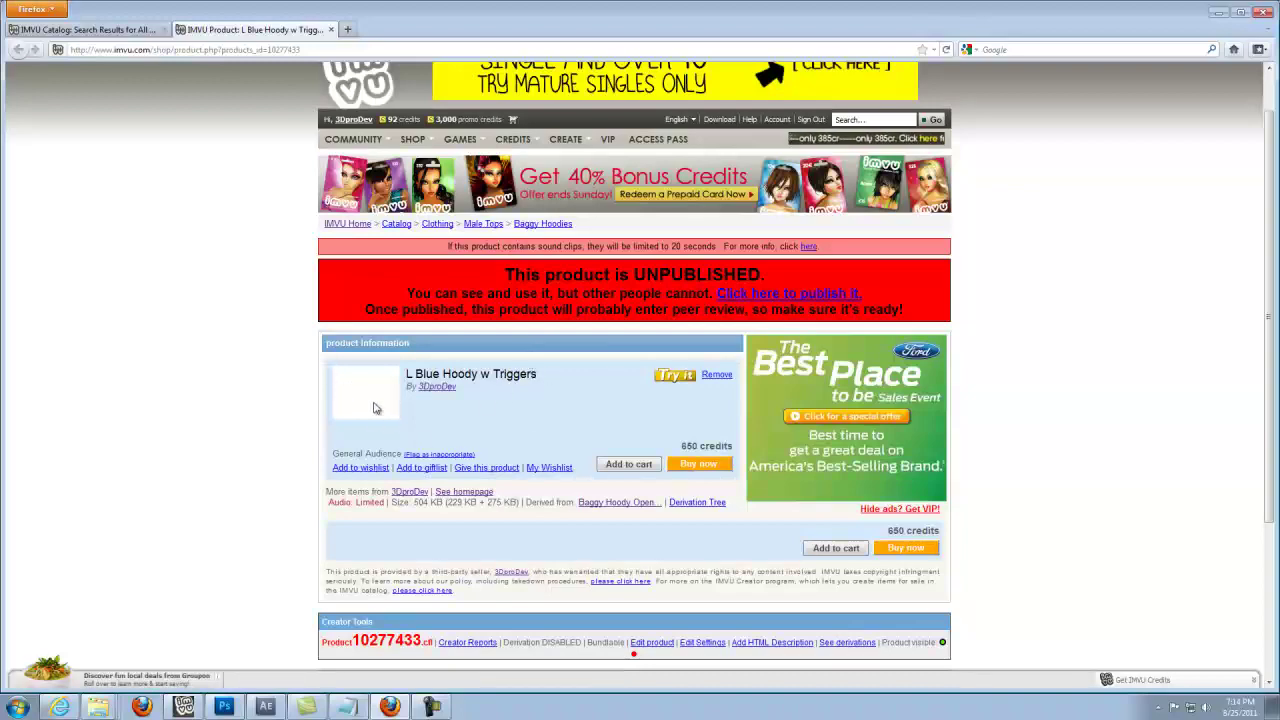
scroll(400, 417, "down", 3)
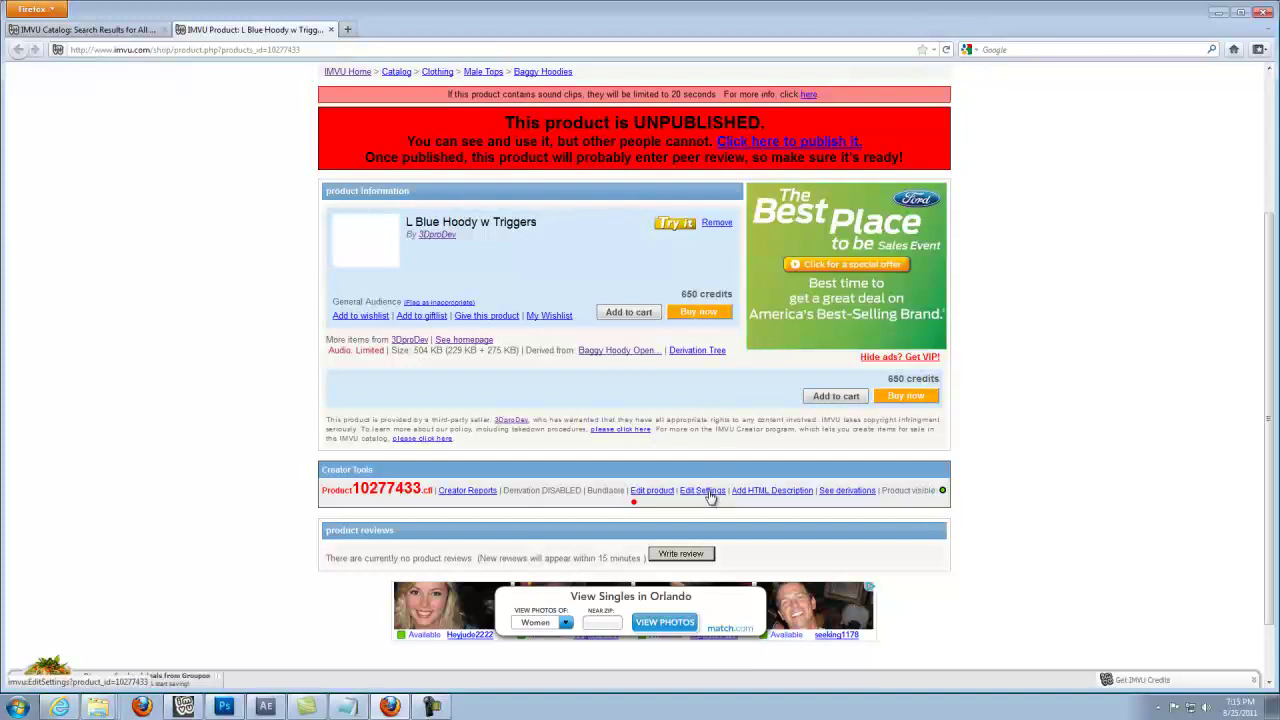
left_click(760, 145)
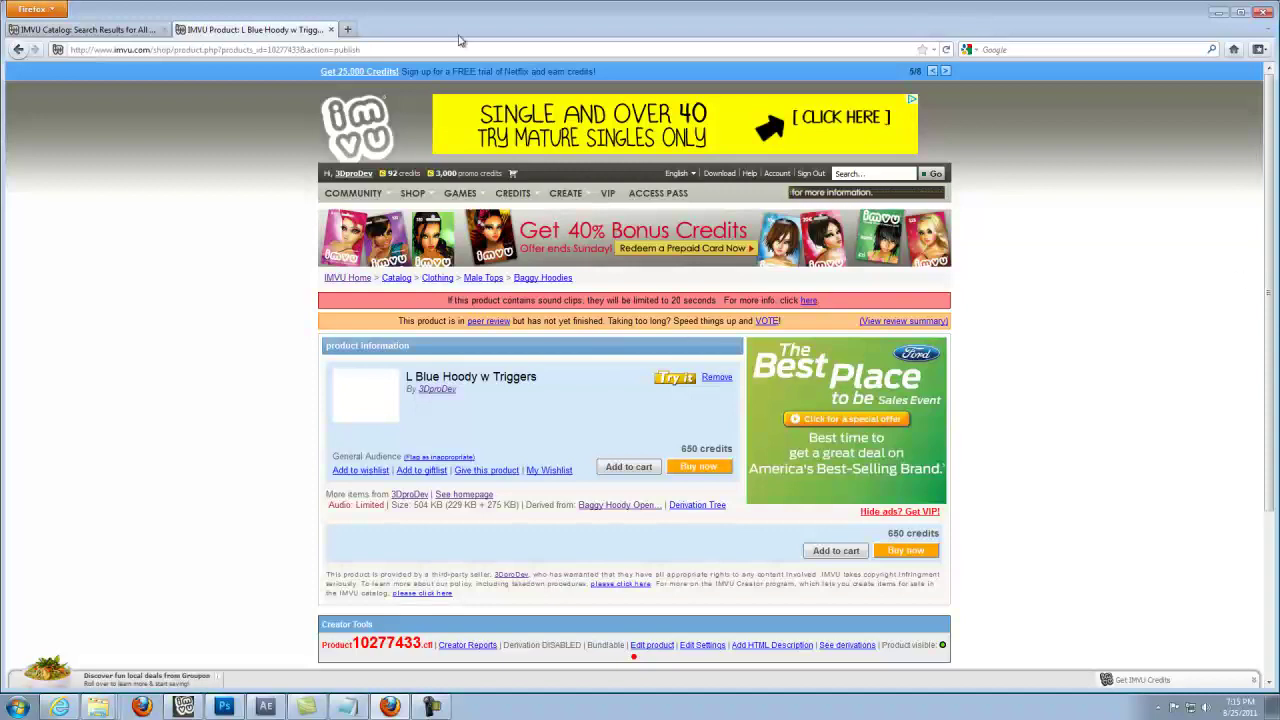
left_click(18, 50)
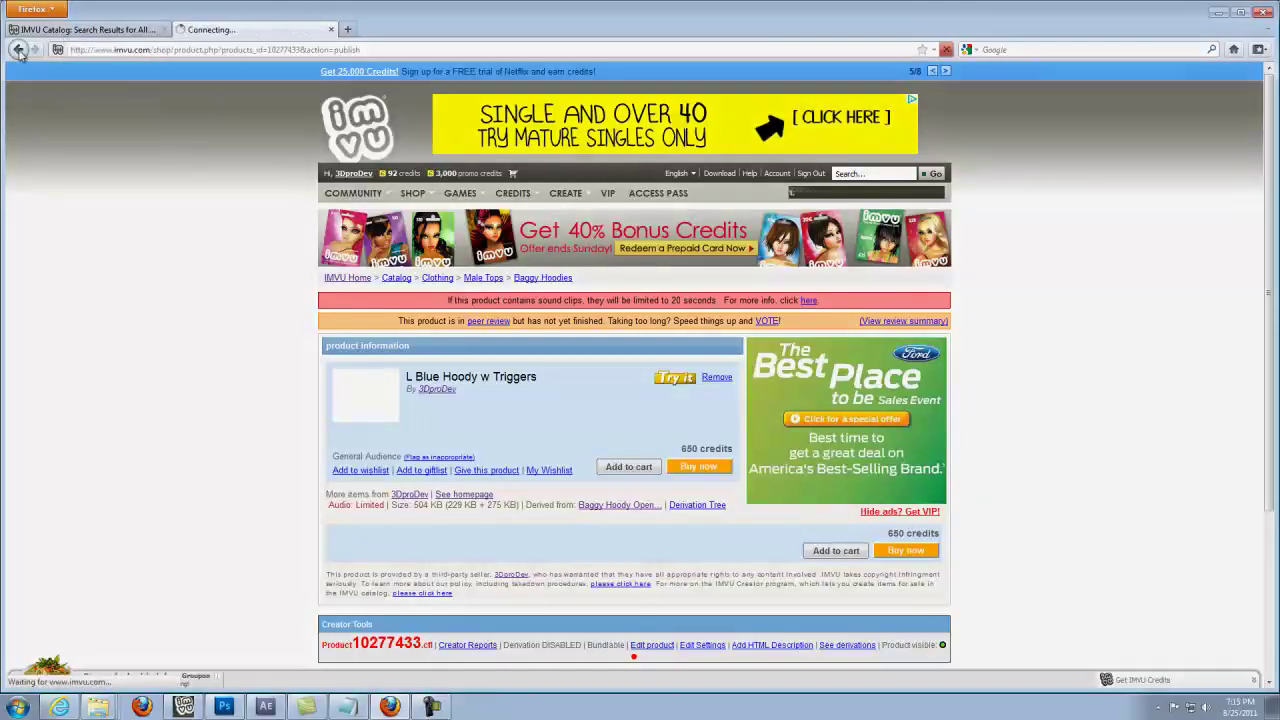